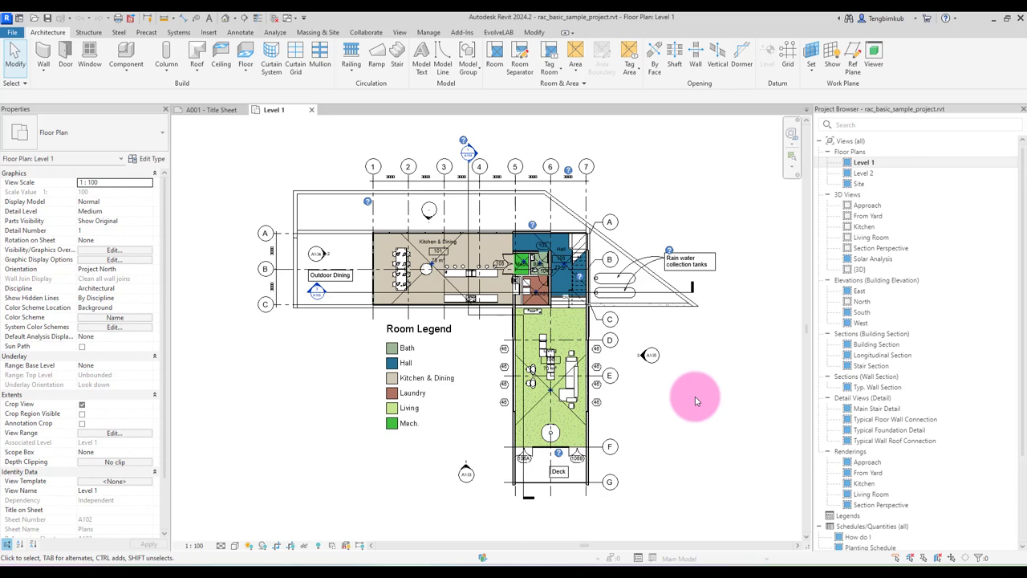
Duplicate the Level 1 plan with detailing and rename the copy 'Sample'
middle_drag(697, 390, 706, 392)
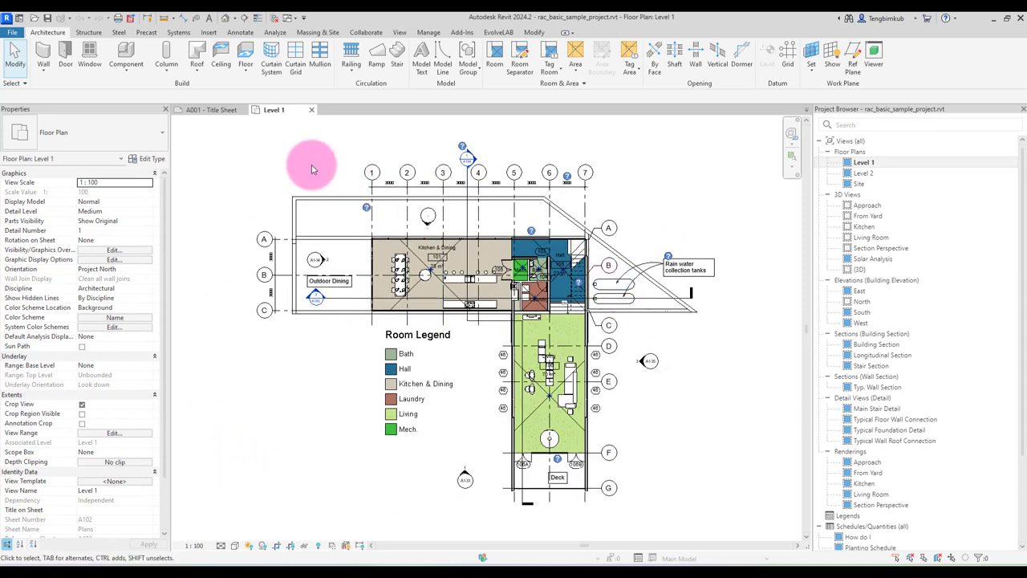
scroll(889, 457, down, 3)
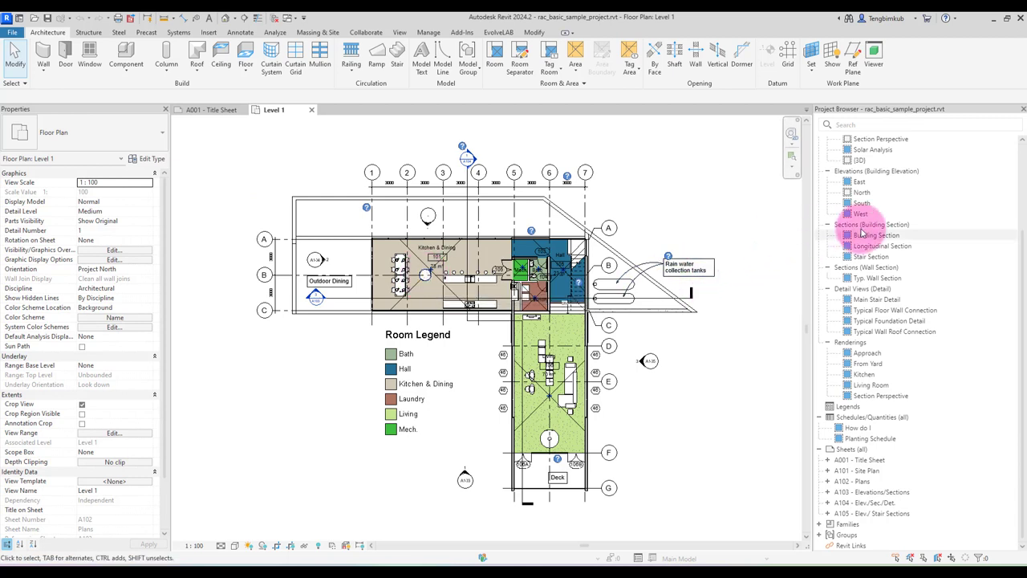
scroll(849, 229, up, 3)
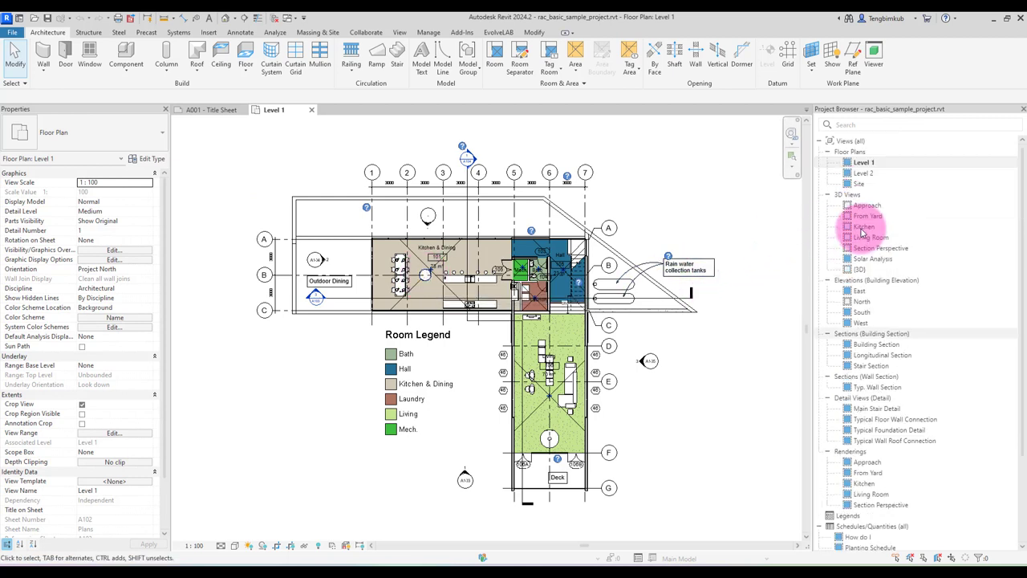
right_click(866, 165)
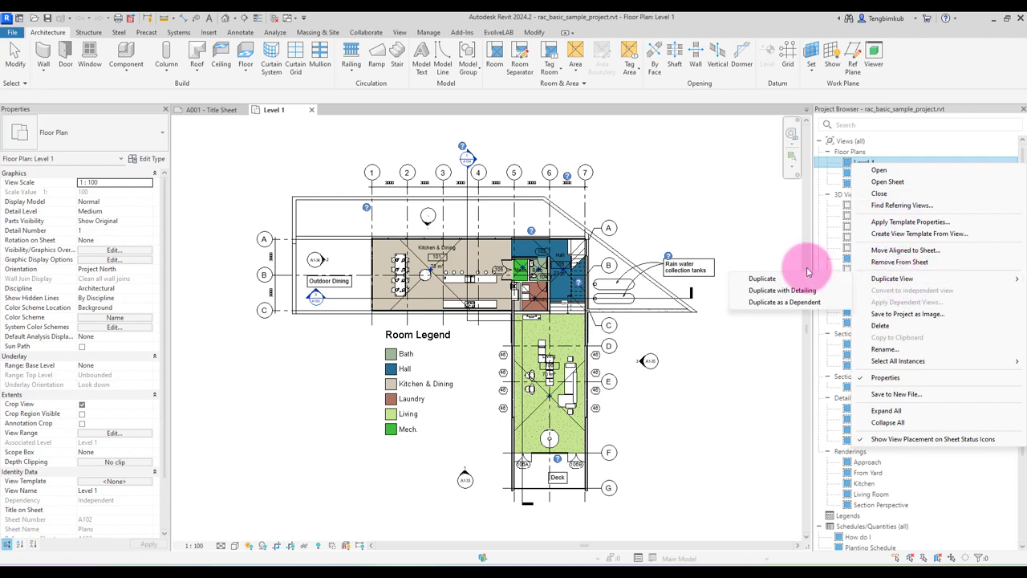
mouse_move(892, 279)
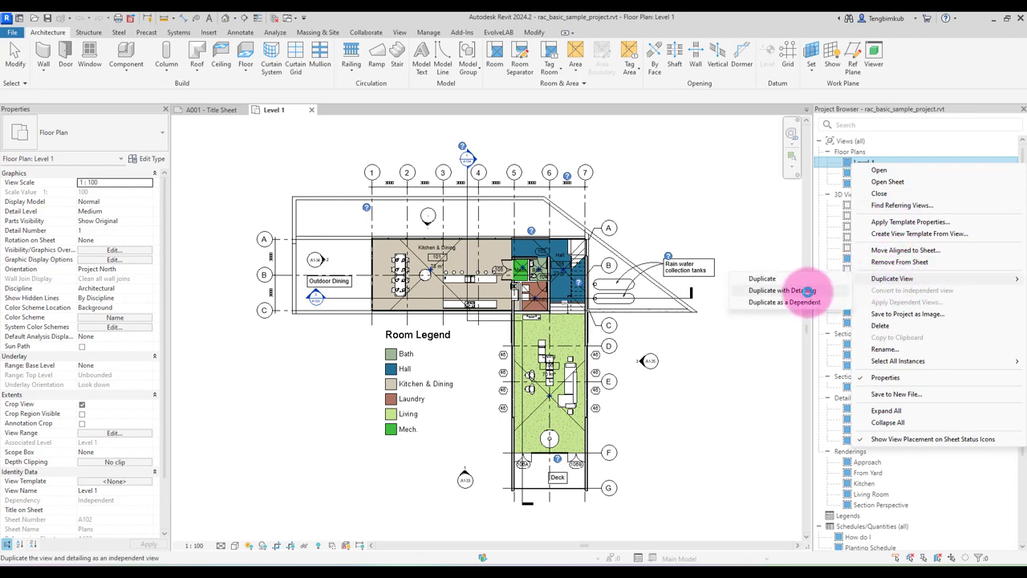
click(798, 290)
click(877, 175)
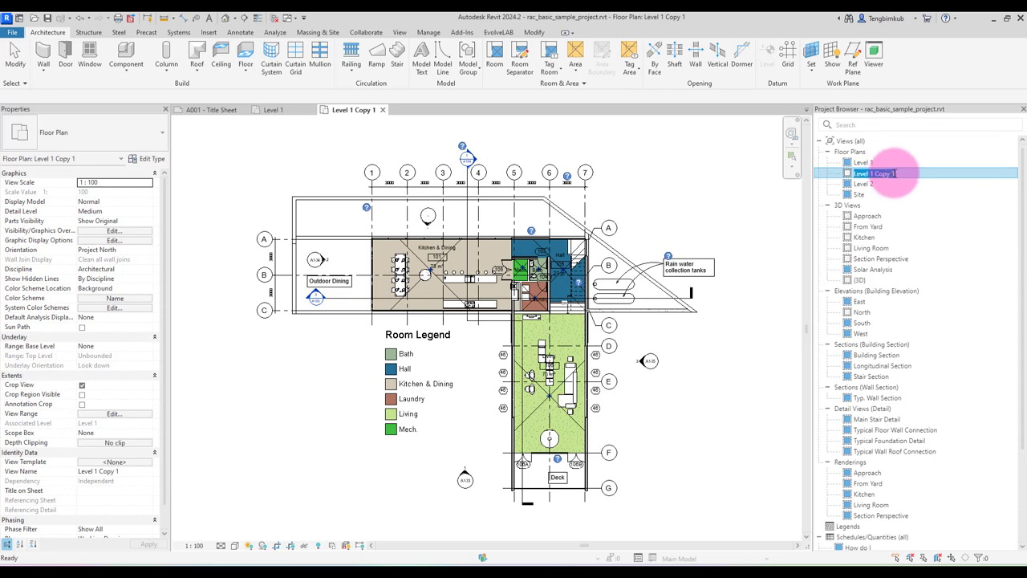
text(Sample)
key(Return)
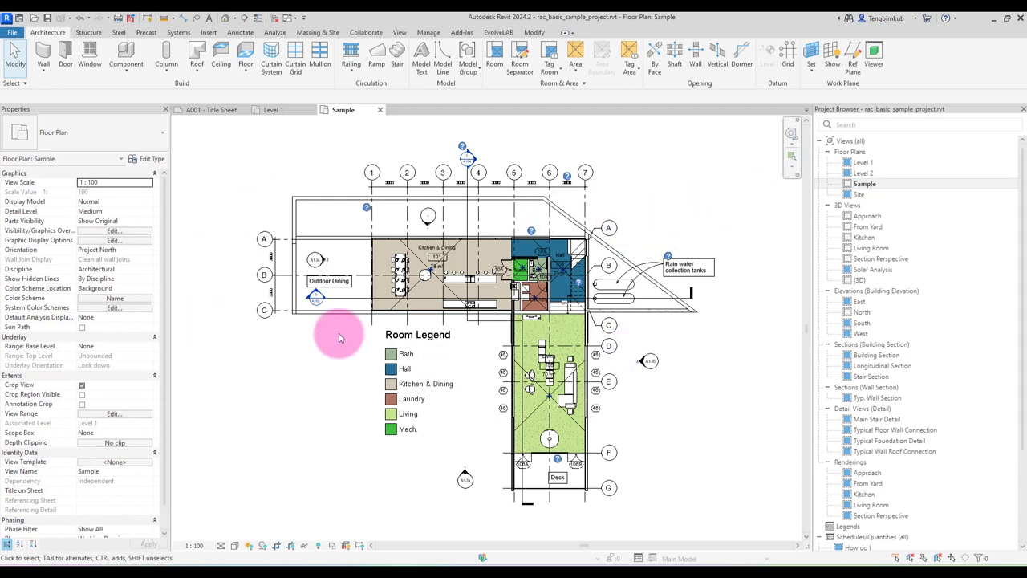
Create a dependent view of Sample and rename it 'Sample - Part 1'
right_click(869, 186)
mouse_move(893, 301)
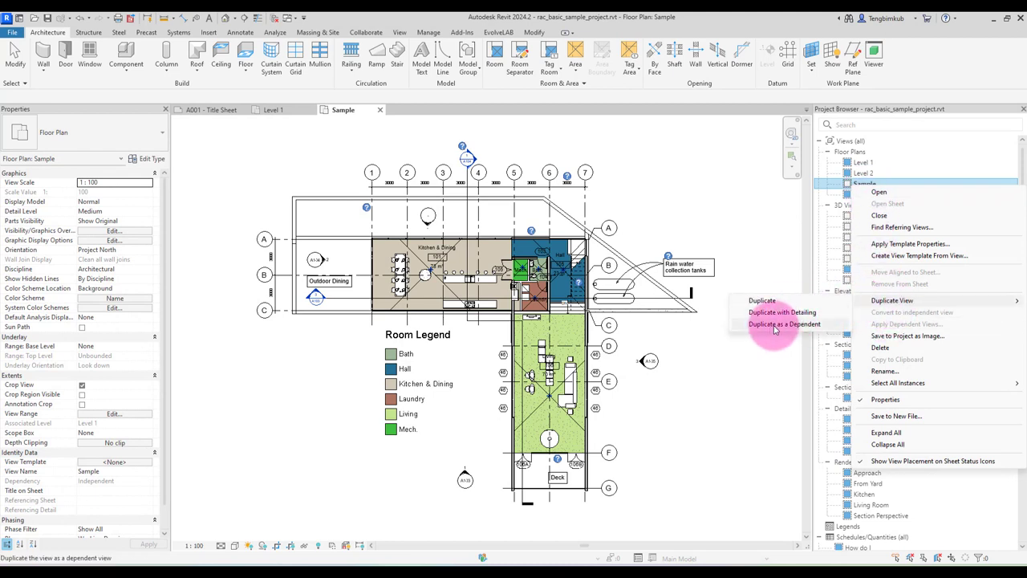
click(779, 324)
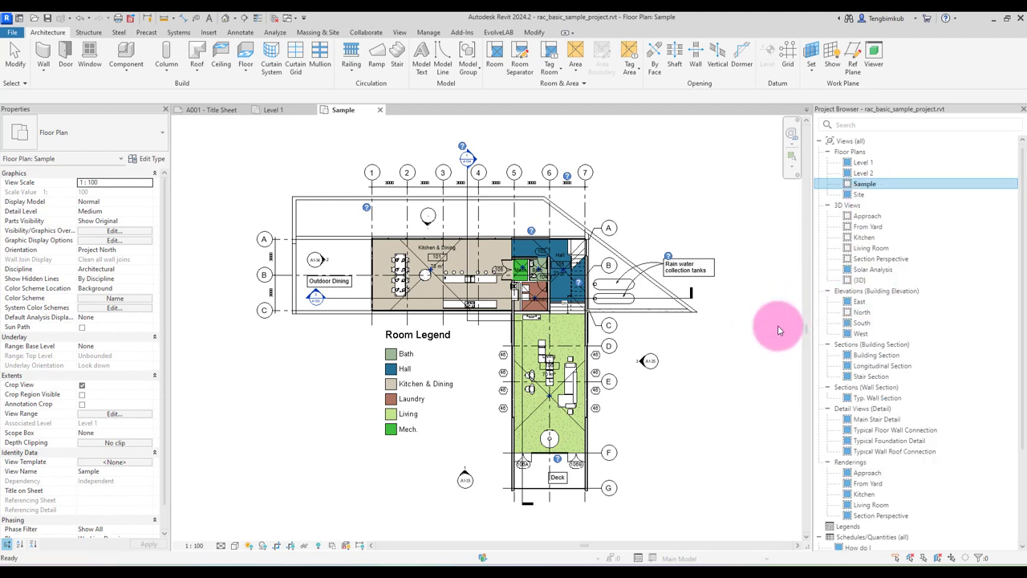
click(898, 197)
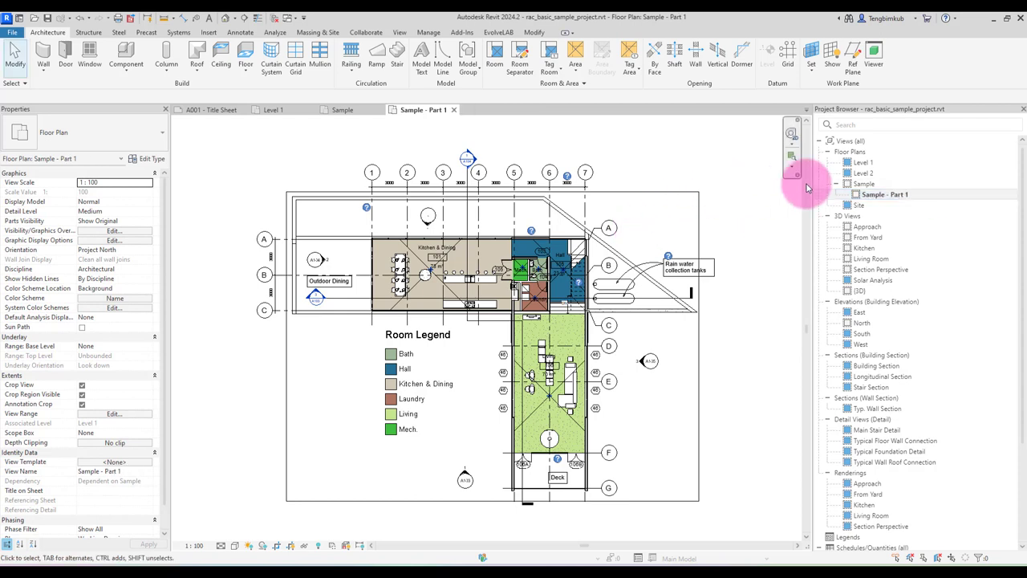
Add a second dependent view of Sample, renamed 'Sample - Part 2'
click(864, 184)
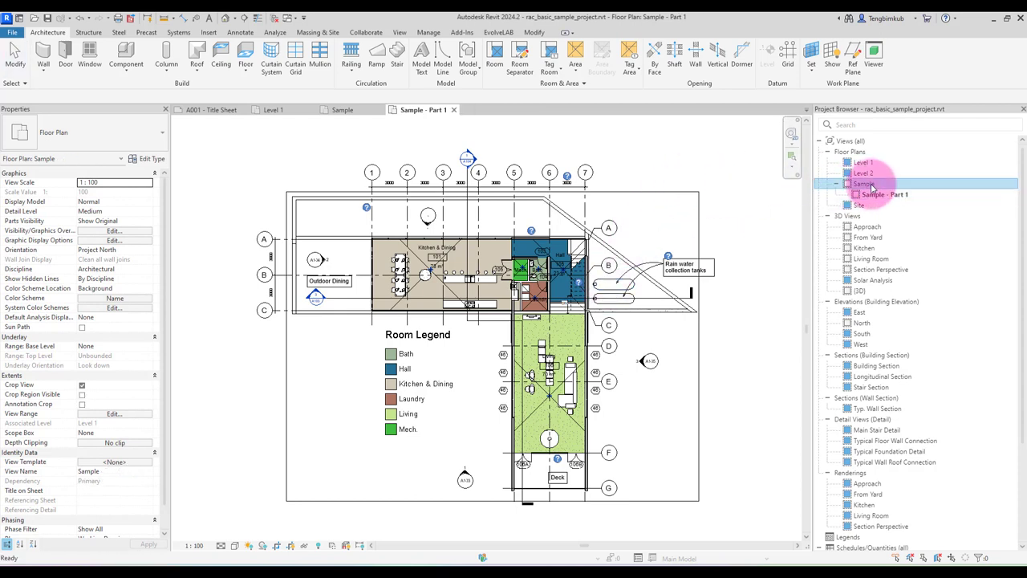
right_click(865, 184)
mouse_move(891, 300)
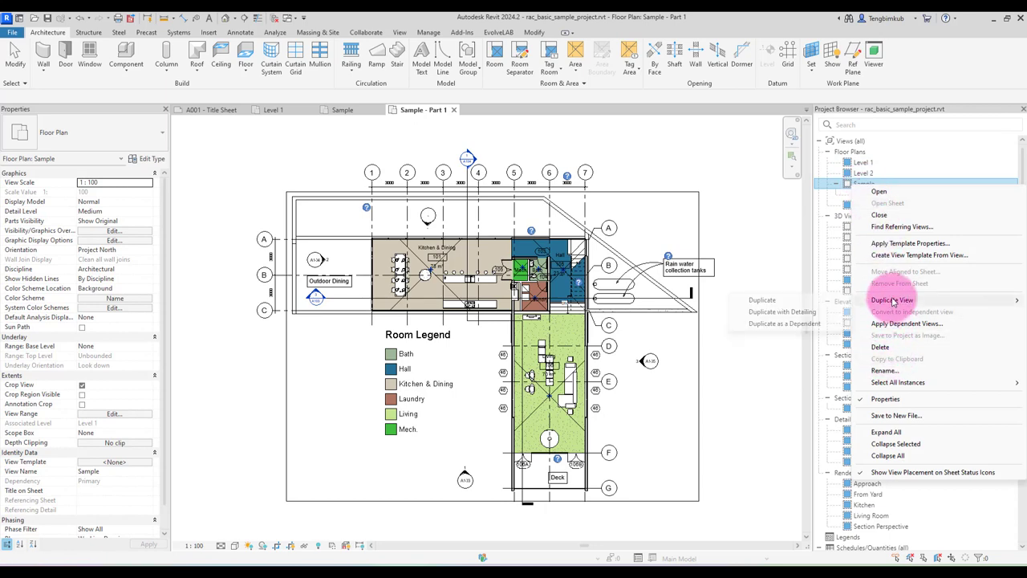
click(790, 323)
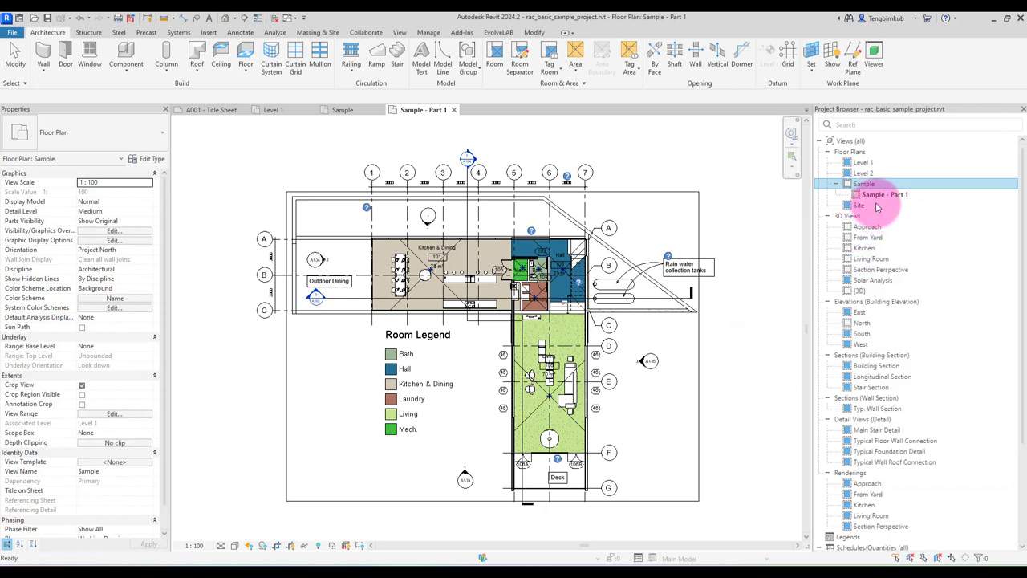
click(908, 199)
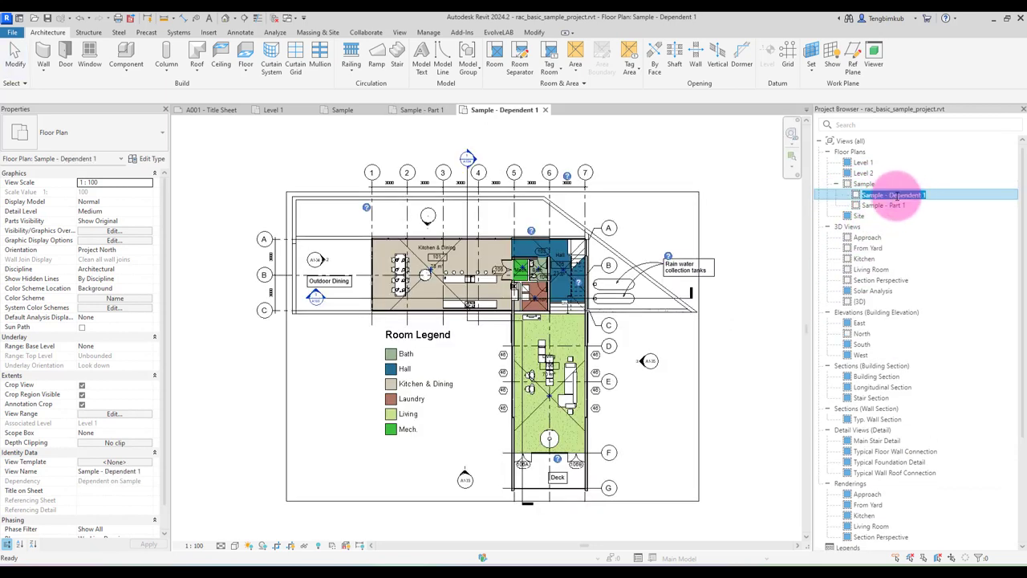
drag(892, 195, 919, 195)
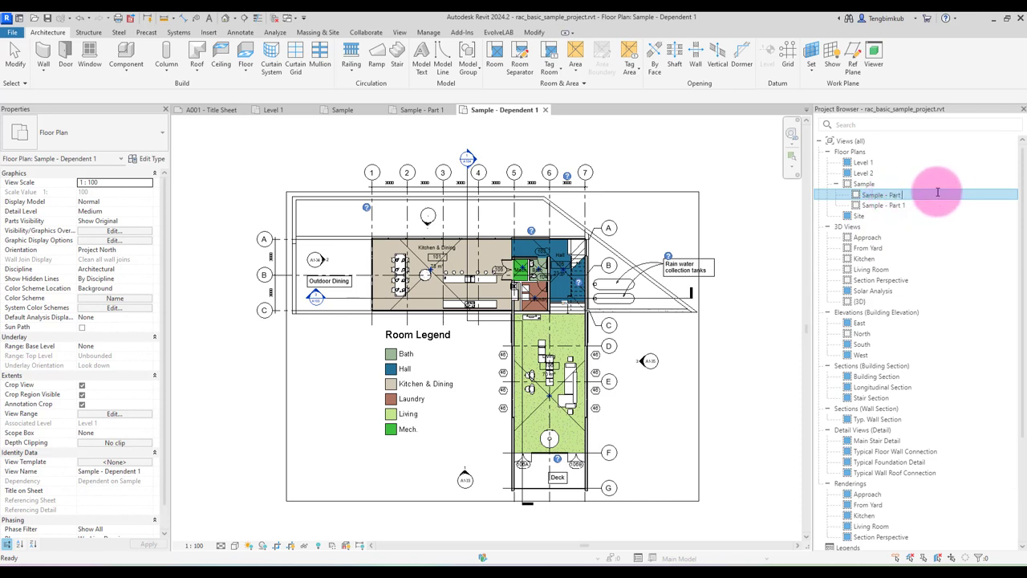
text(2)
key(Return)
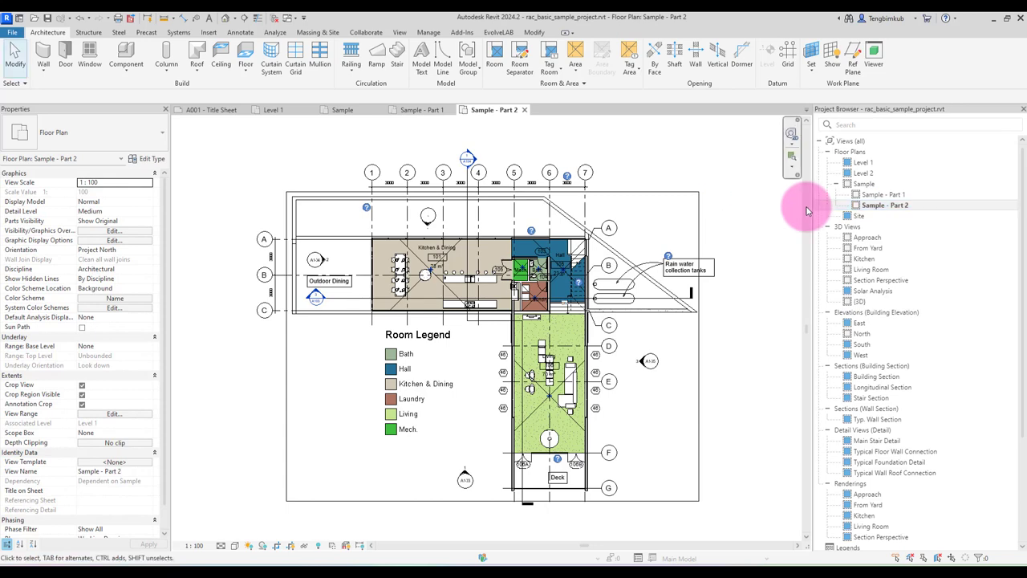
In Sample - Part 1, raise the crop region's bottom edge to grid D, then open Sample - Part 2
double_click(884, 195)
click(698, 193)
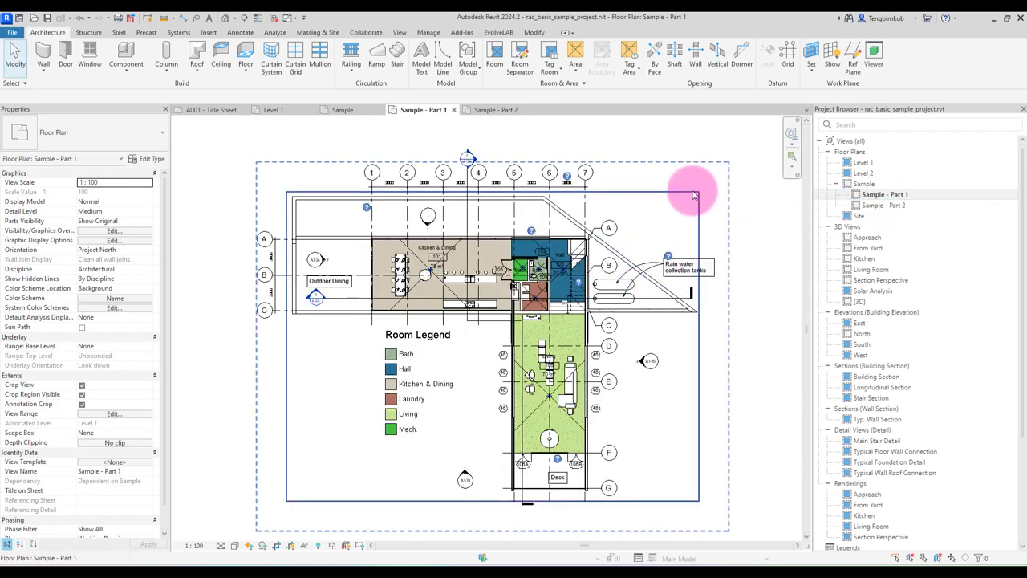
drag(492, 530, 484, 359)
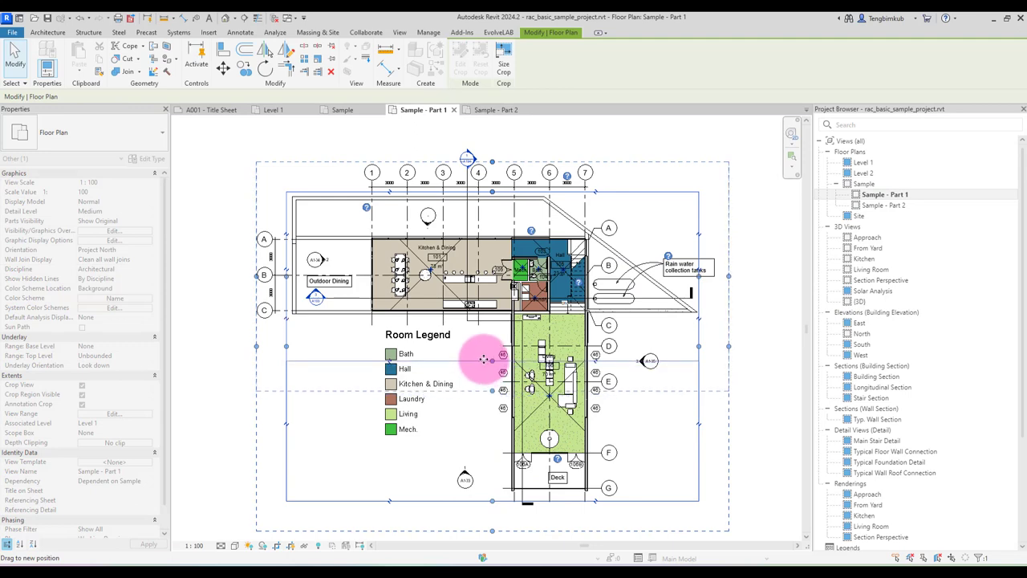
drag(484, 361, 483, 356)
click(786, 320)
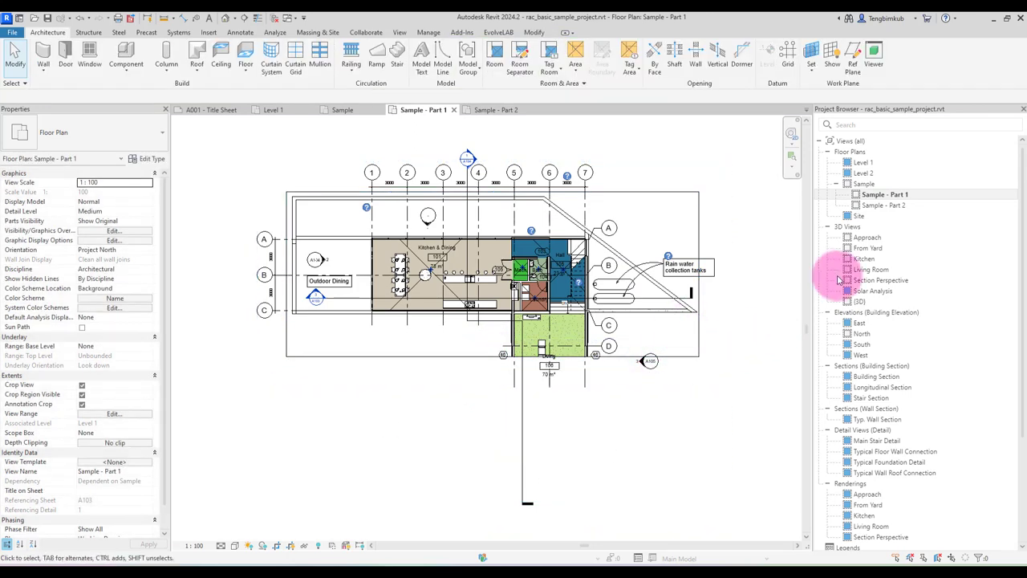
double_click(883, 205)
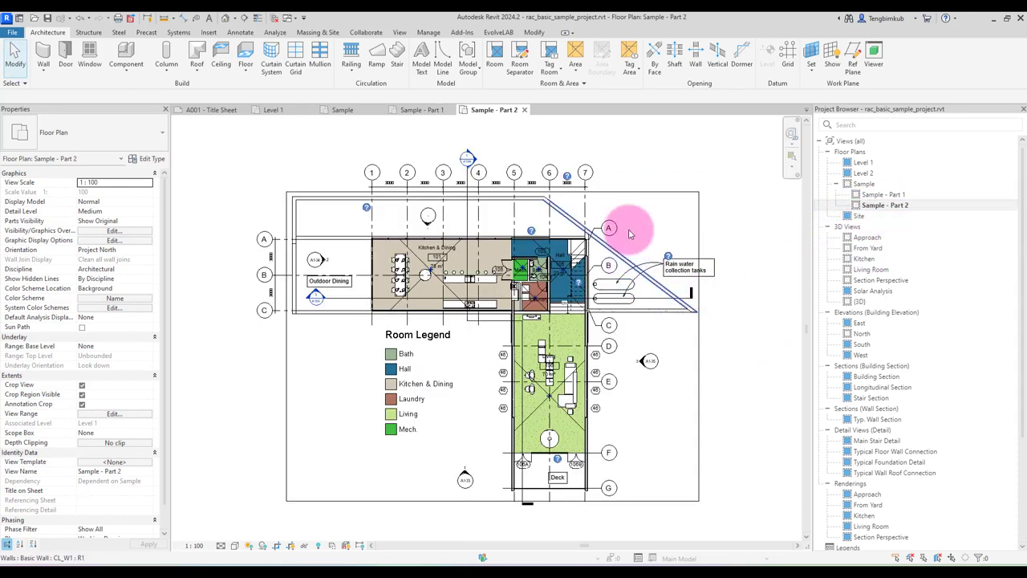
Lower the Sample - Part 2 crop region's top edge to just above grid D
click(489, 191)
drag(493, 247, 502, 354)
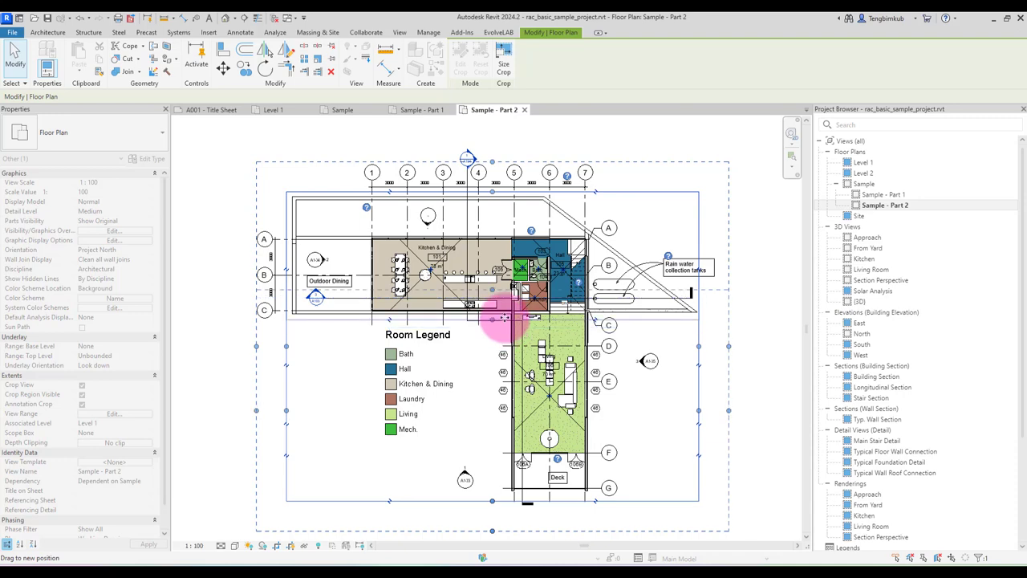
drag(511, 328, 514, 329)
click(786, 367)
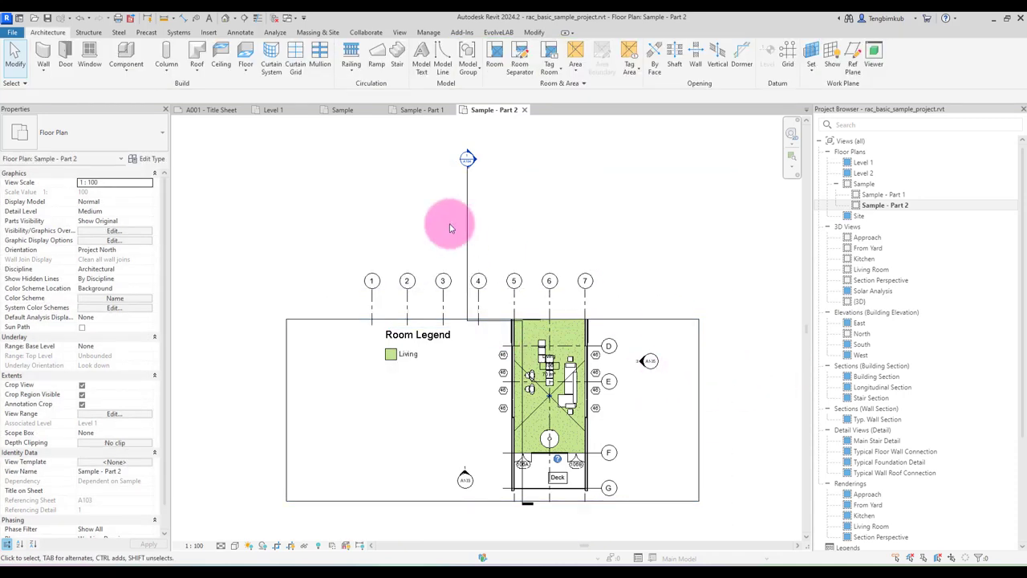
Extend grid line 1 down into the cropped living wing
scroll(449, 225, down, 2)
click(390, 285)
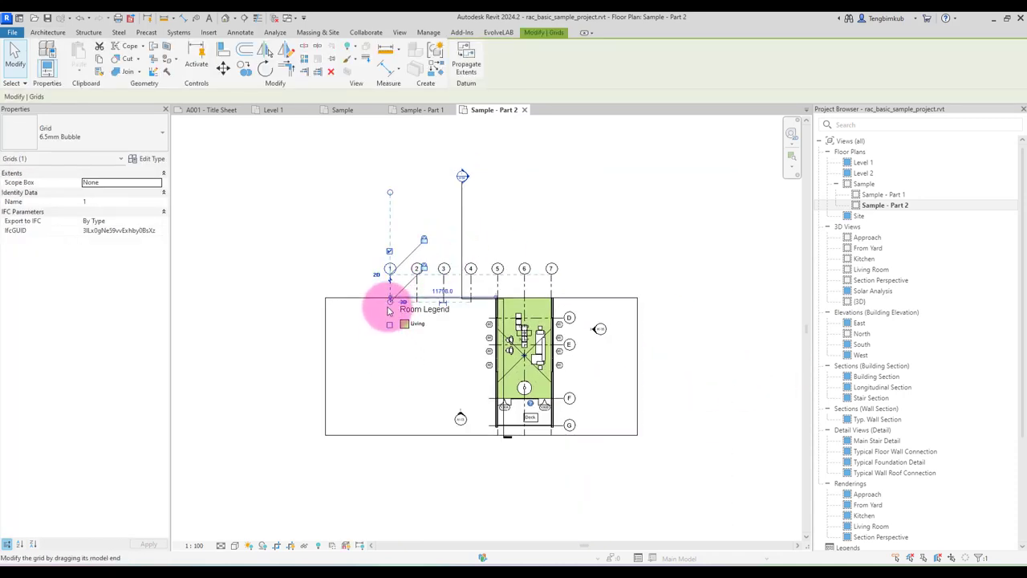
scroll(392, 305, up, 2)
drag(394, 301, 394, 389)
scroll(394, 390, down, 3)
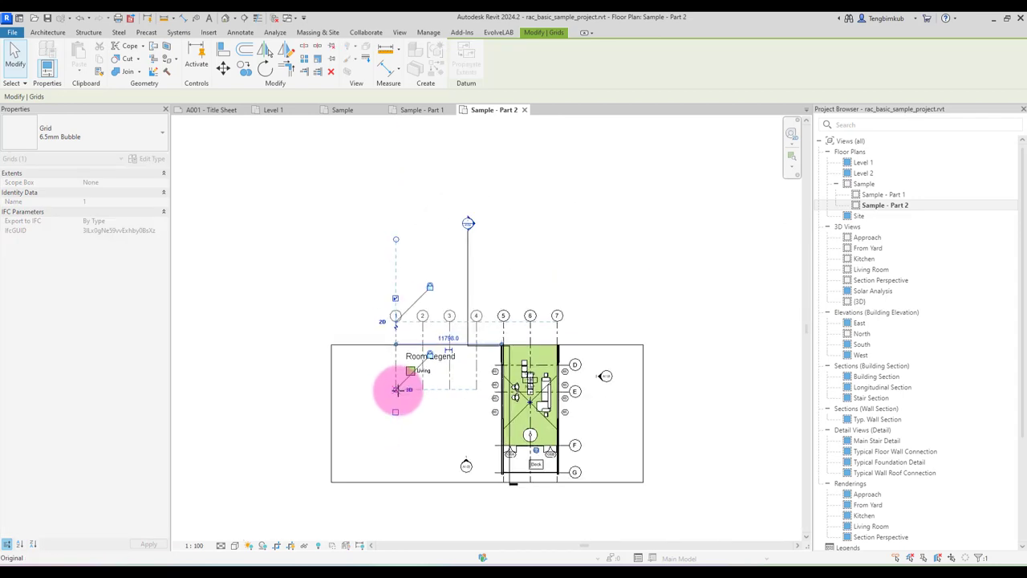
click(522, 497)
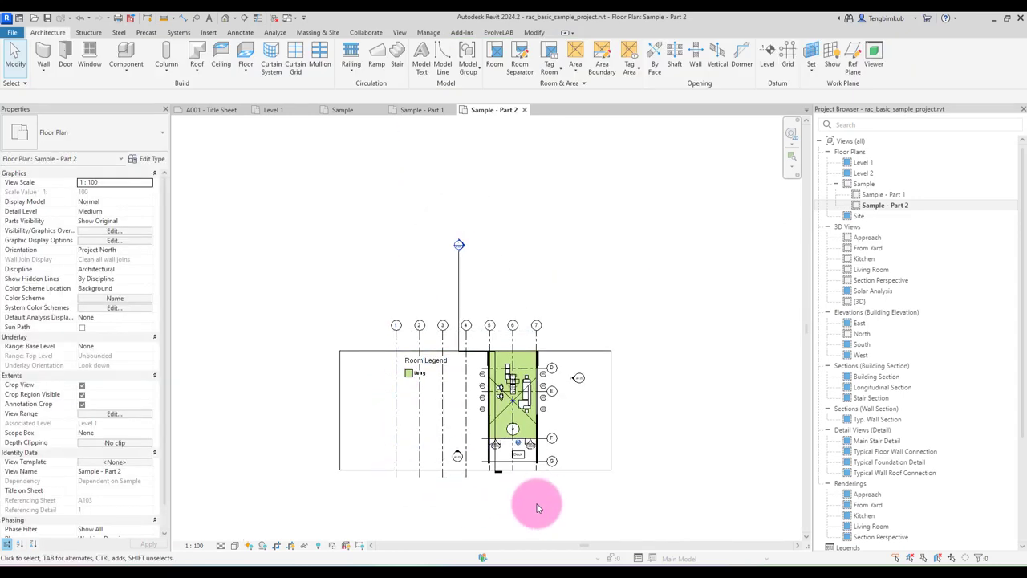
scroll(546, 482, up, 2)
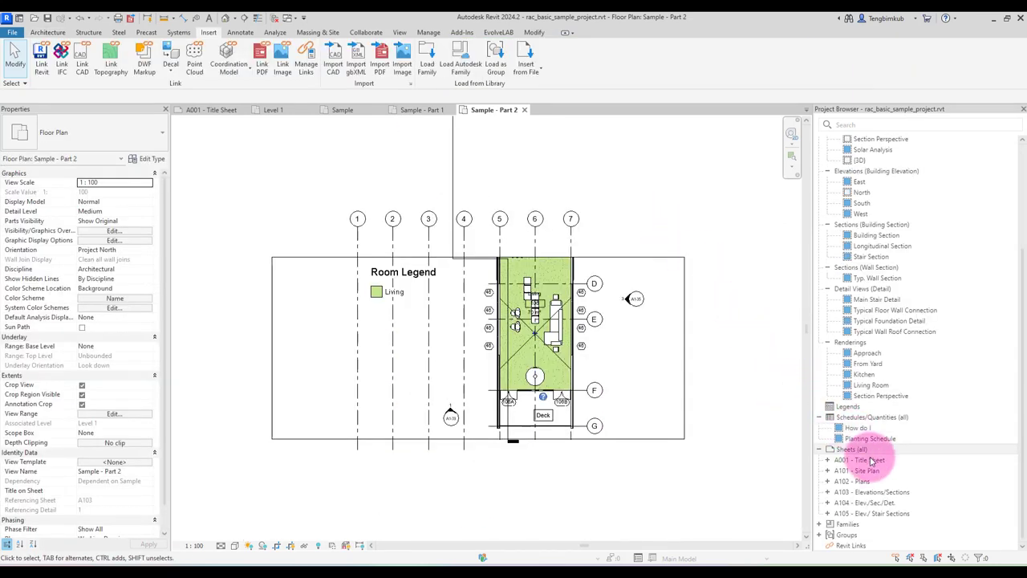
Create a new sheet using the A3 metric title block
right_click(856, 451)
click(877, 458)
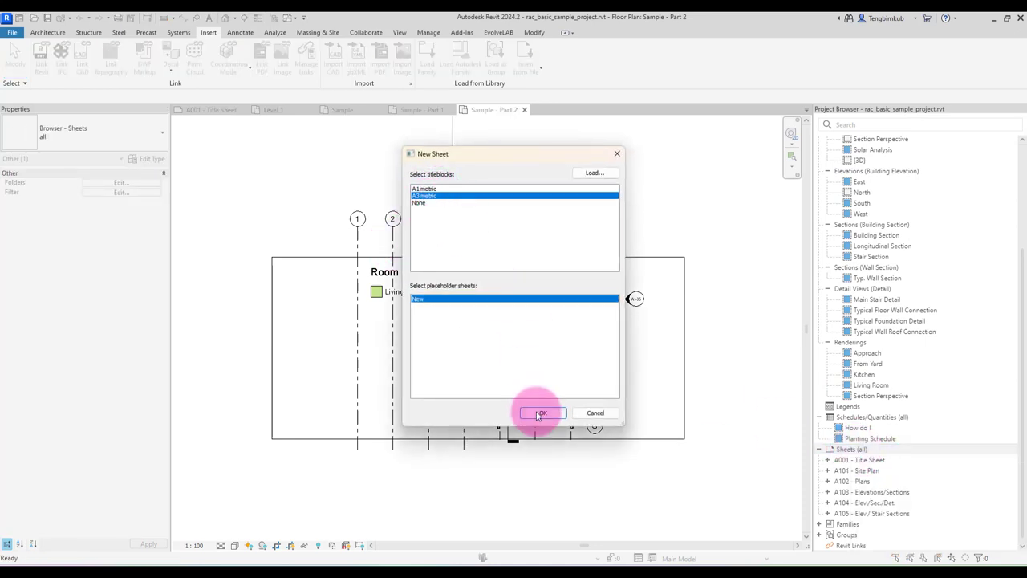
click(539, 414)
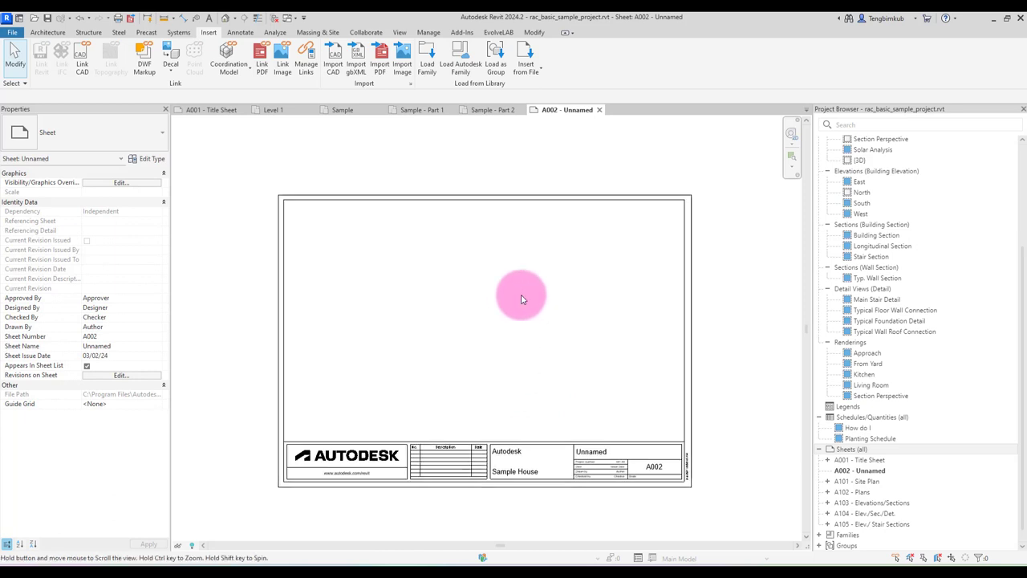
Place the Sample - Part 1 plan on the sheet and move its title up below the plan
scroll(882, 313, up, 5)
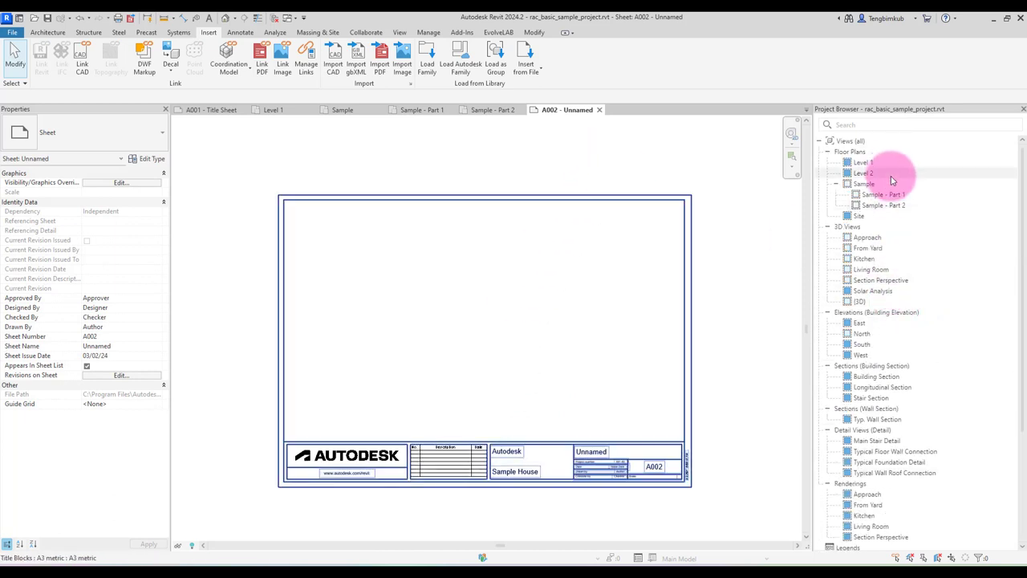
click(883, 194)
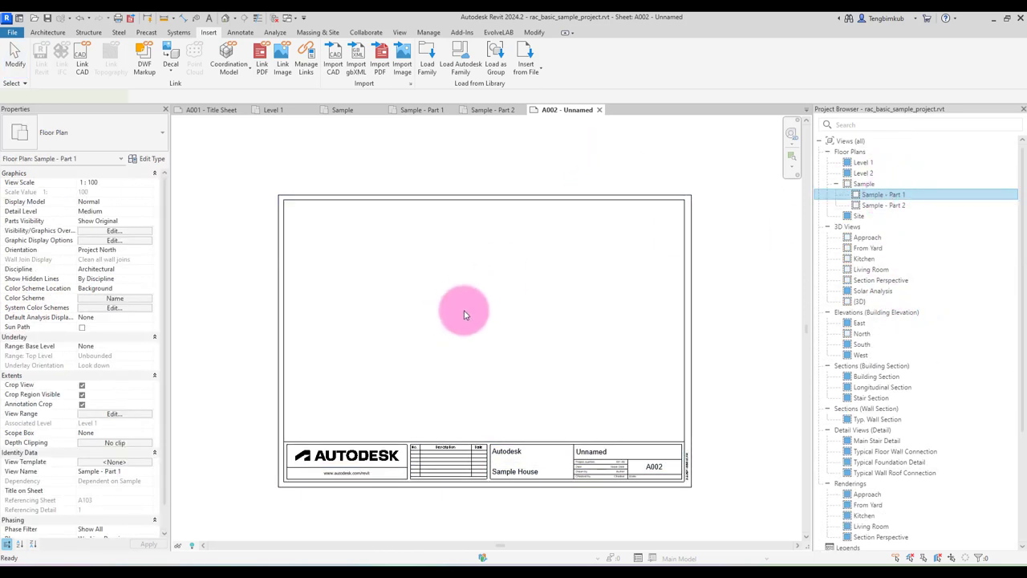
drag(464, 314, 481, 340)
click(482, 327)
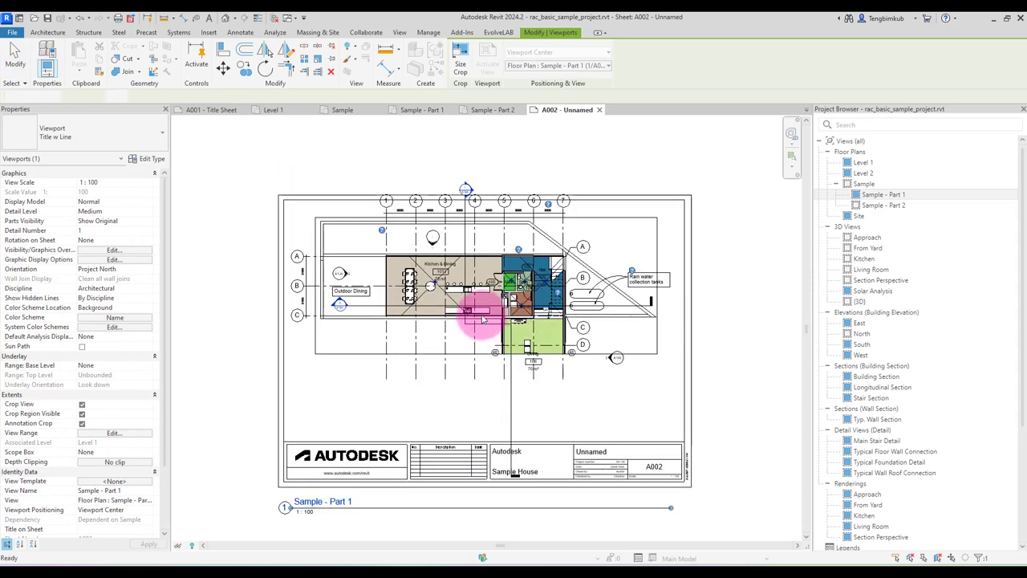
drag(487, 298, 501, 337)
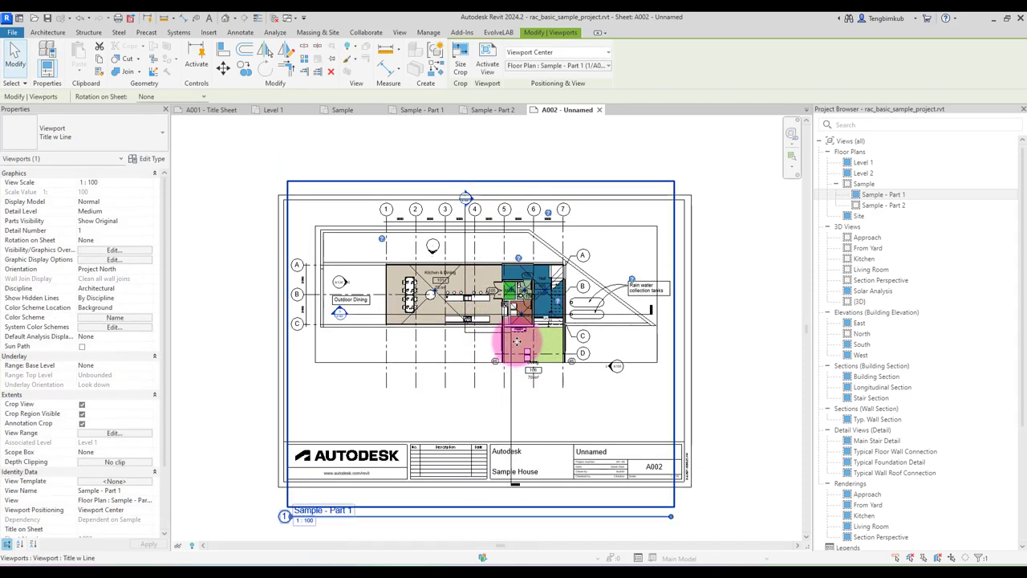
mouse_move(353, 509)
mouse_down()
mouse_move(409, 423)
mouse_move(356, 424)
mouse_up()
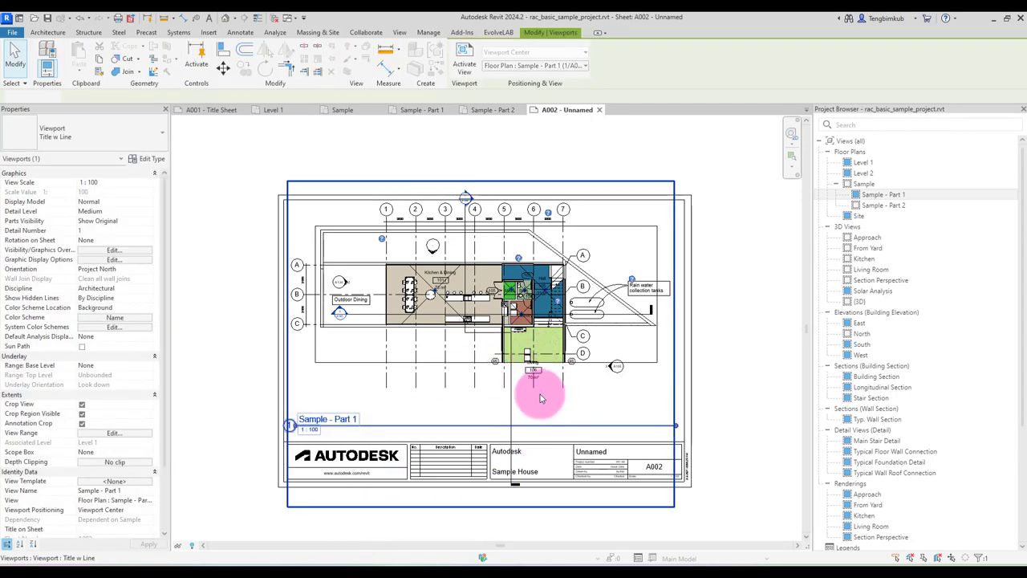
Reposition the Part 1 viewport so it fits within the sheet
click(510, 425)
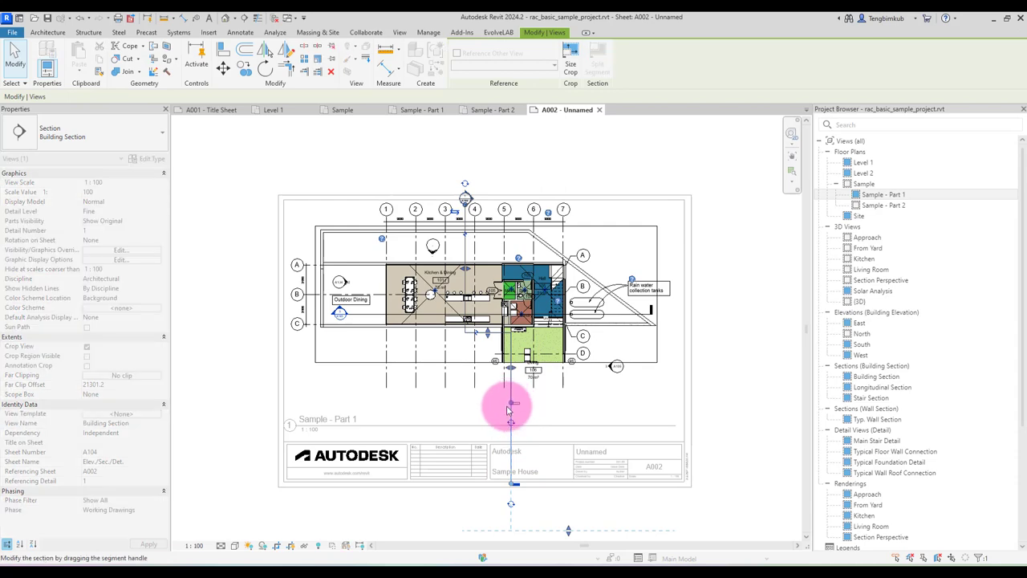
click(248, 493)
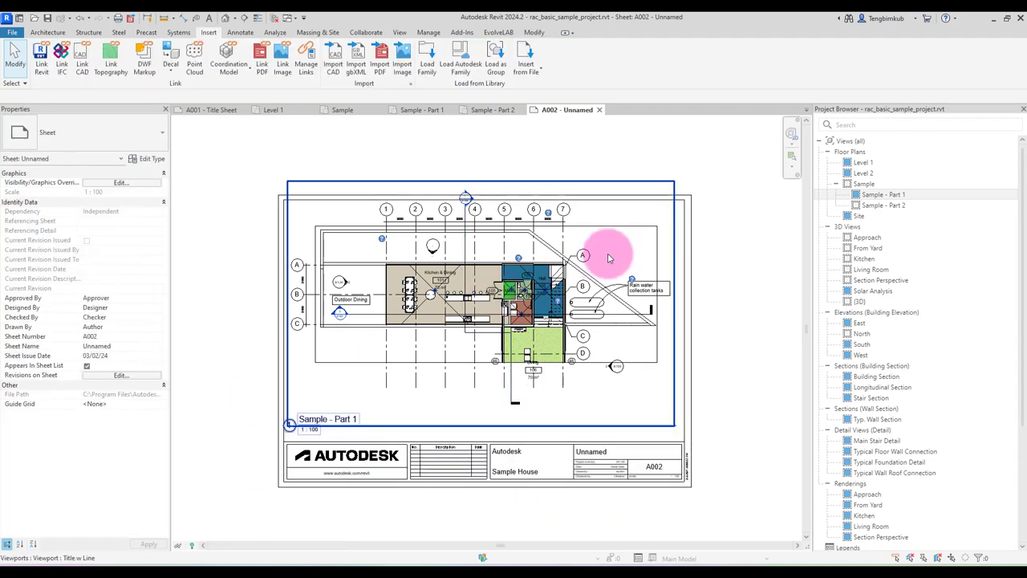
click(608, 258)
drag(608, 258, 770, 318)
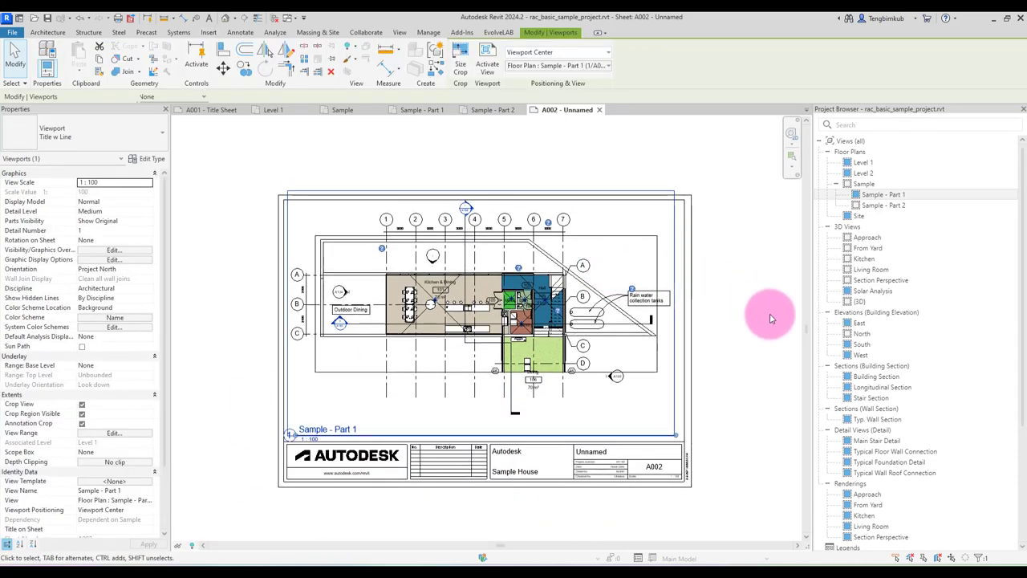
click(452, 433)
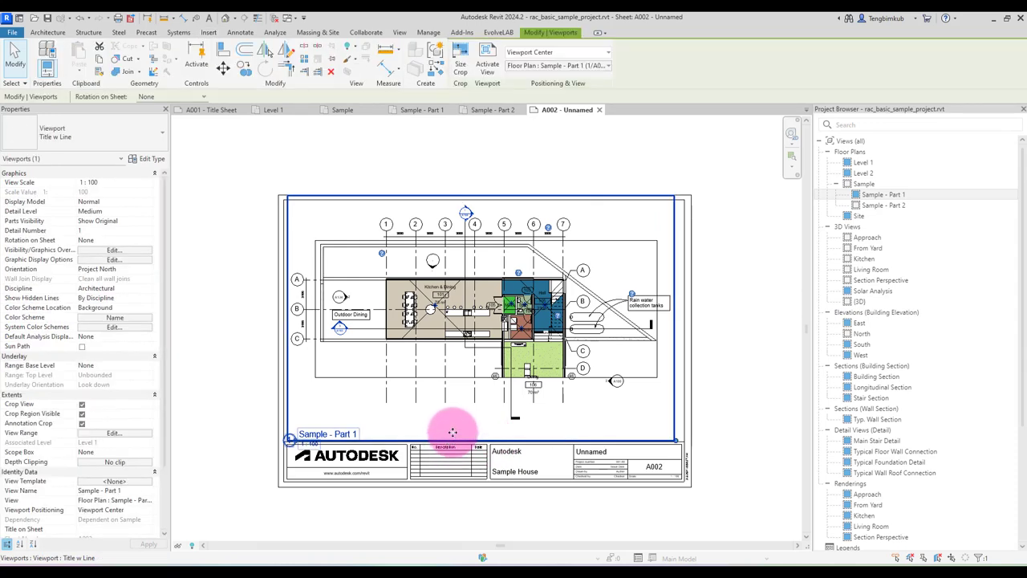
drag(453, 432, 349, 417)
click(223, 404)
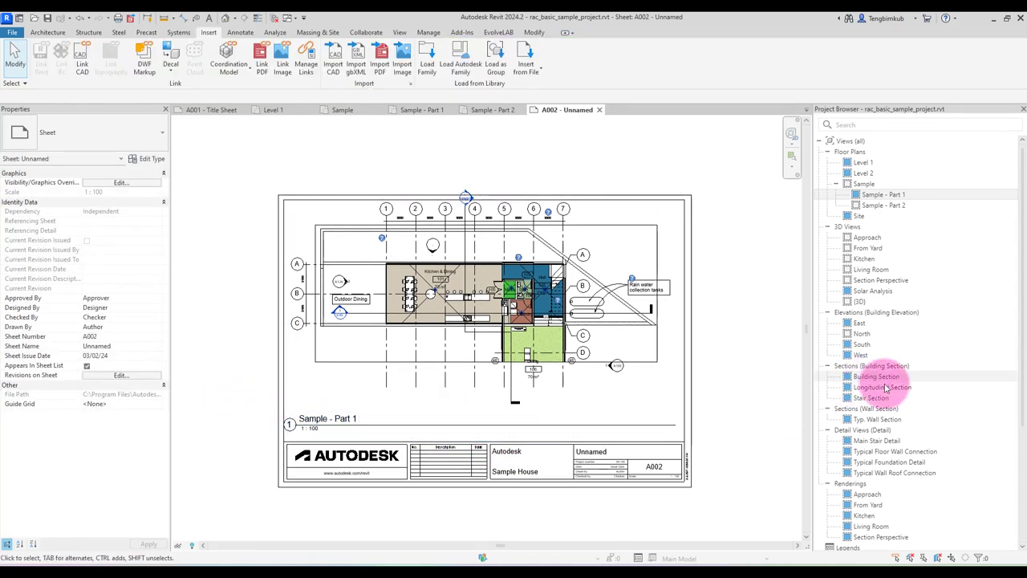
scroll(814, 417, down, 5)
Rename sheet A002 - Unnamed to number A1-01 with name Part 1
click(827, 448)
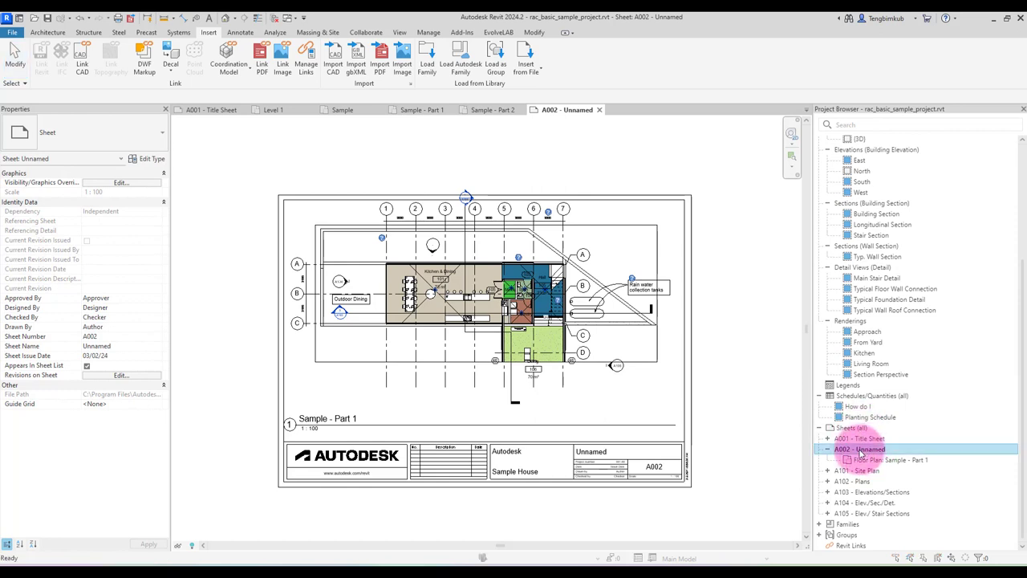
click(861, 452)
text(A1-01)
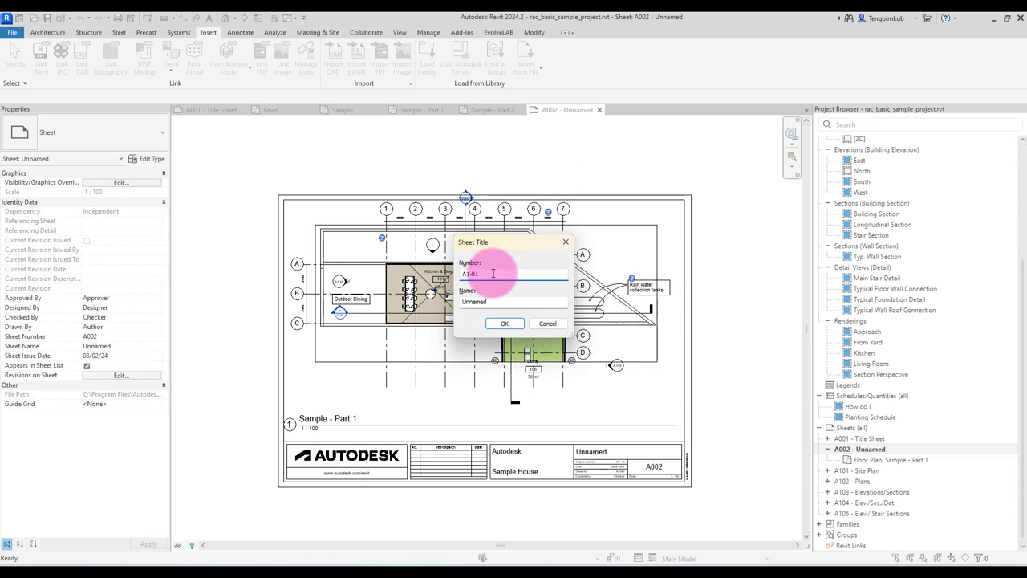
key(Tab)
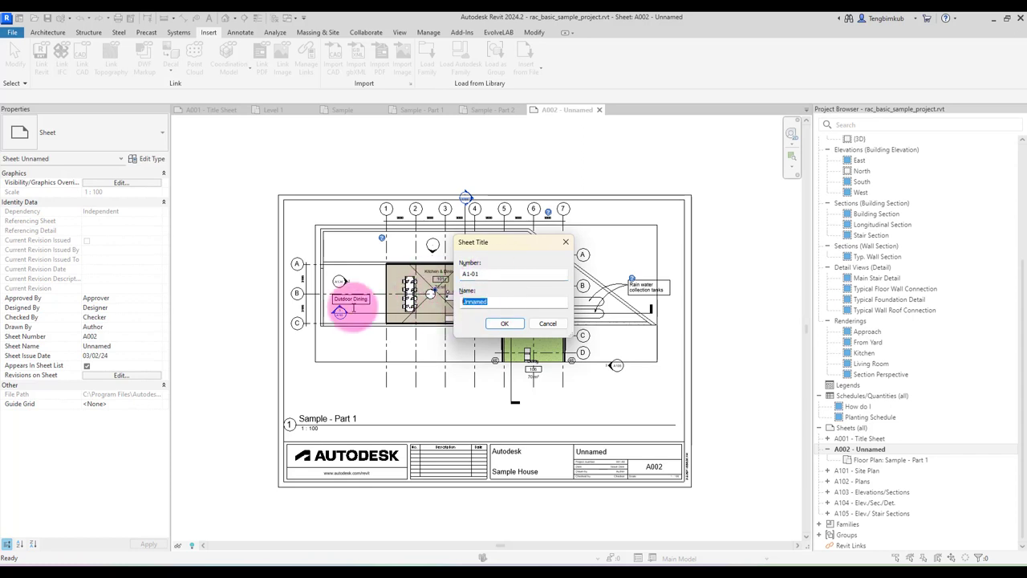
text(Part 1)
key(Return)
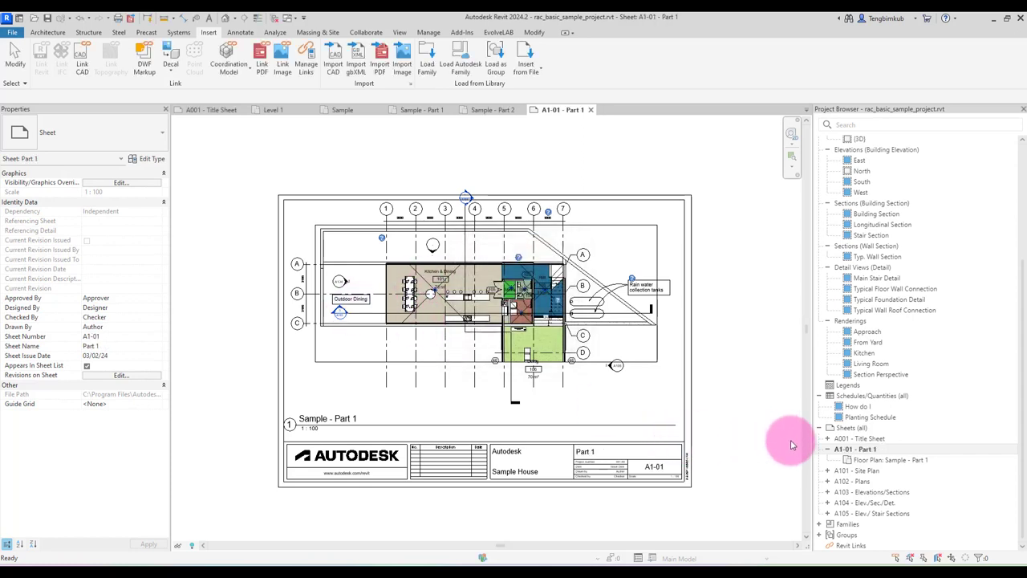
Add another sheet with the A3 metric title block
click(855, 429)
right_click(854, 430)
click(862, 440)
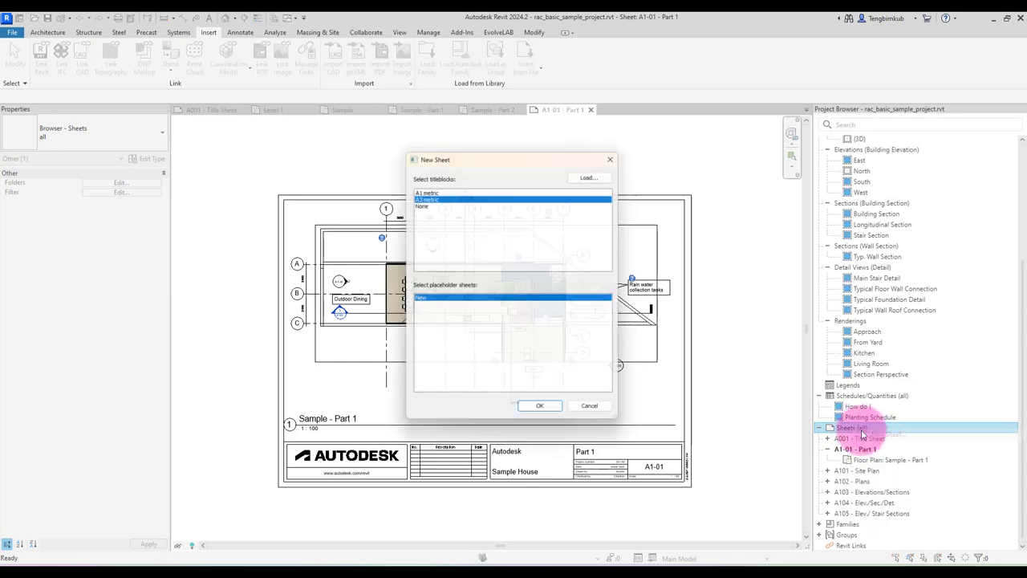
click(543, 412)
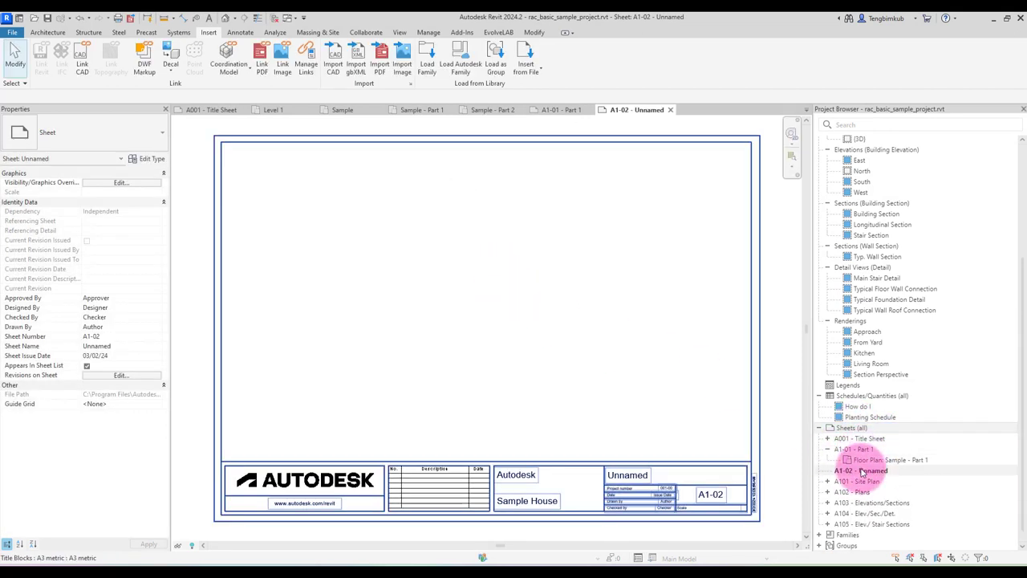
Name the new sheet A1-02 'Part 2'
click(859, 470)
key(F2)
drag(500, 300, 422, 304)
text(Part)
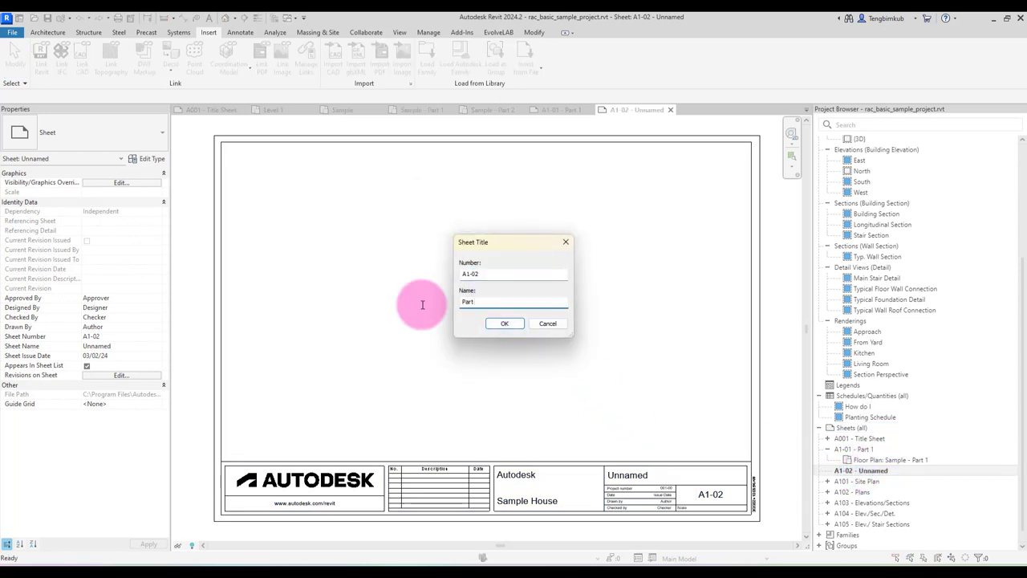
text(2)
key(Return)
Select the Sample - Part 2 plan in the Project Browser for placement
scroll(875, 305, up, 3)
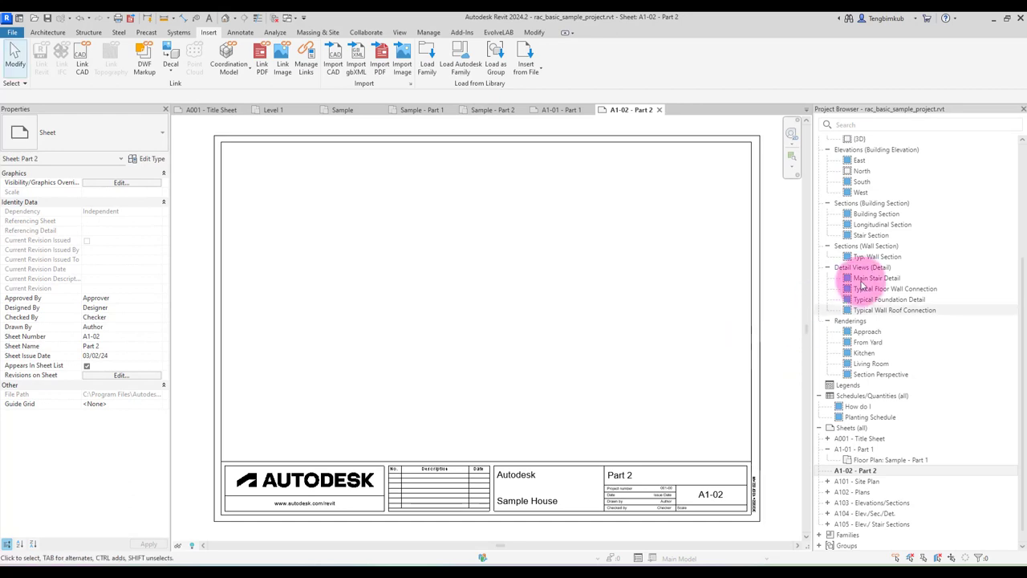
scroll(874, 273, up, 3)
click(891, 206)
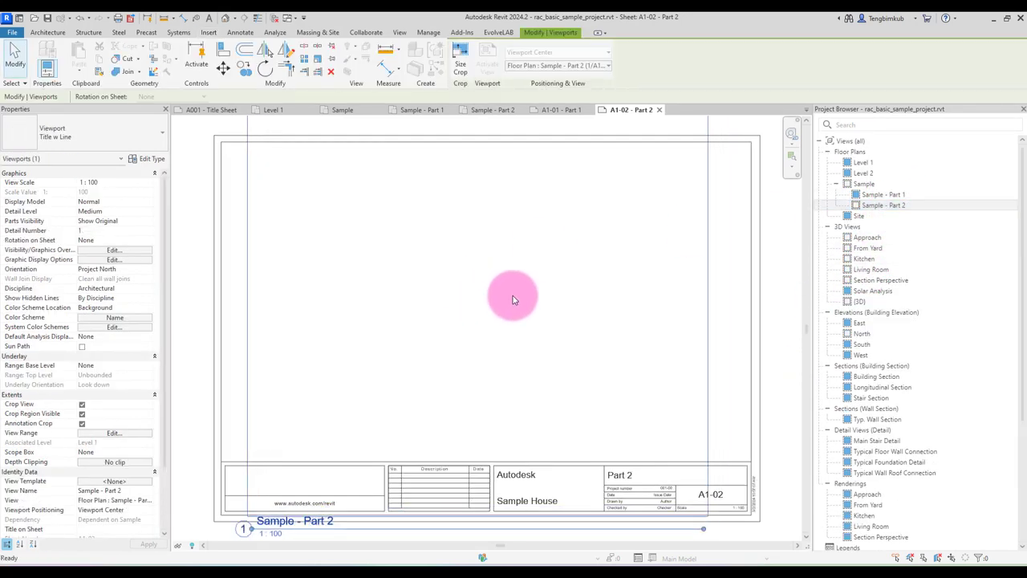
Place the Sample - Part 2 viewport on sheet A1-02 and position it
click(499, 301)
mouse_move(499, 301)
mouse_down()
mouse_move(485, 319)
mouse_move(532, 217)
mouse_up()
middle_drag(532, 232, 532, 321)
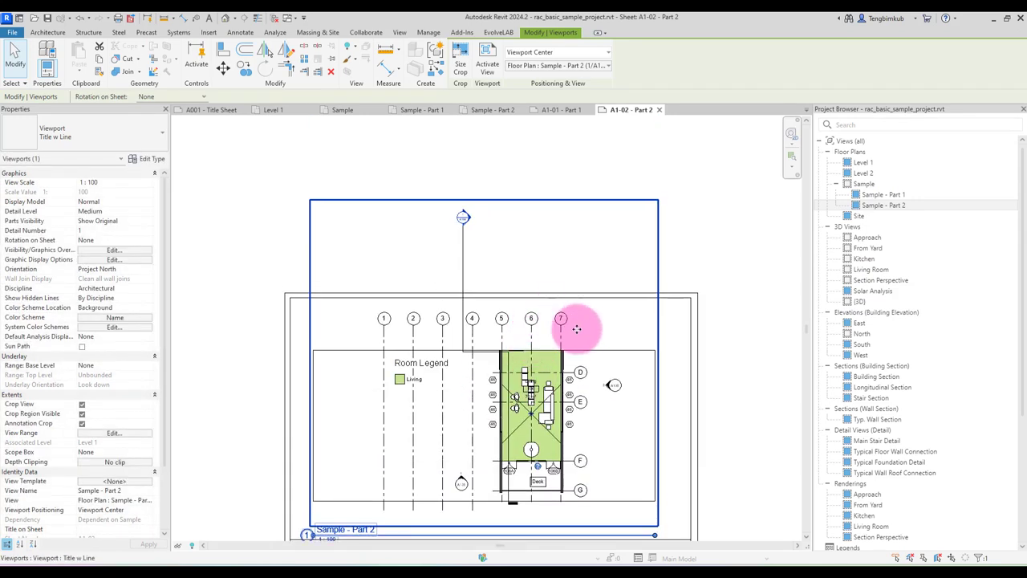
Inside the viewport, shorten the Building Section line near grid 4
double_click(458, 238)
click(463, 229)
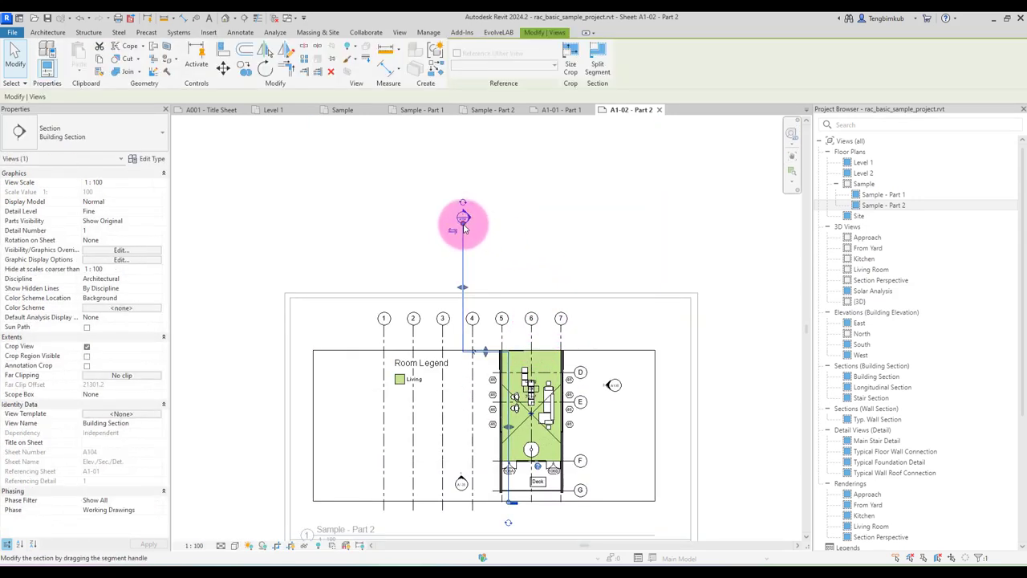
drag(463, 321, 466, 337)
click(569, 257)
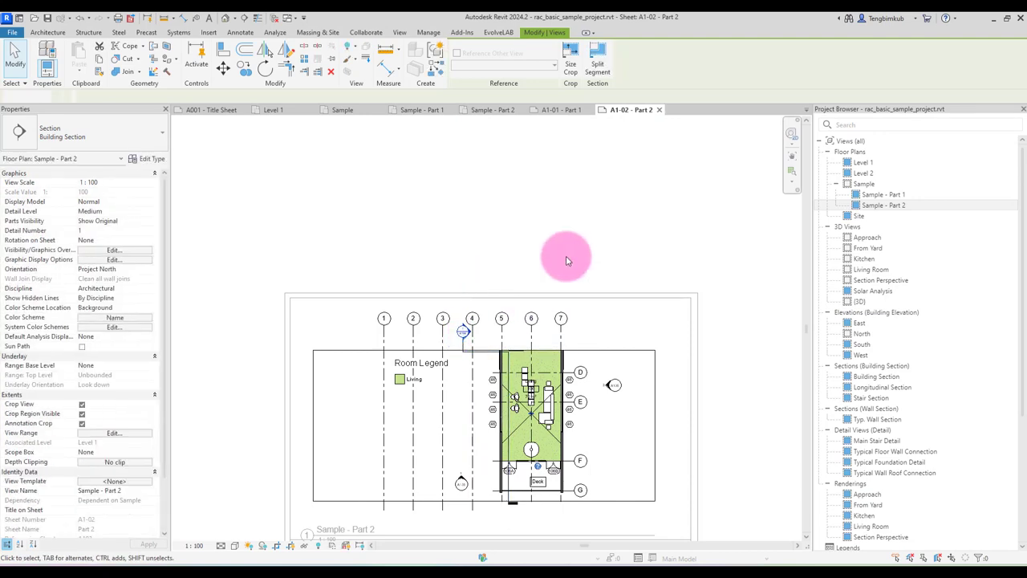
double_click(634, 238)
click(388, 403)
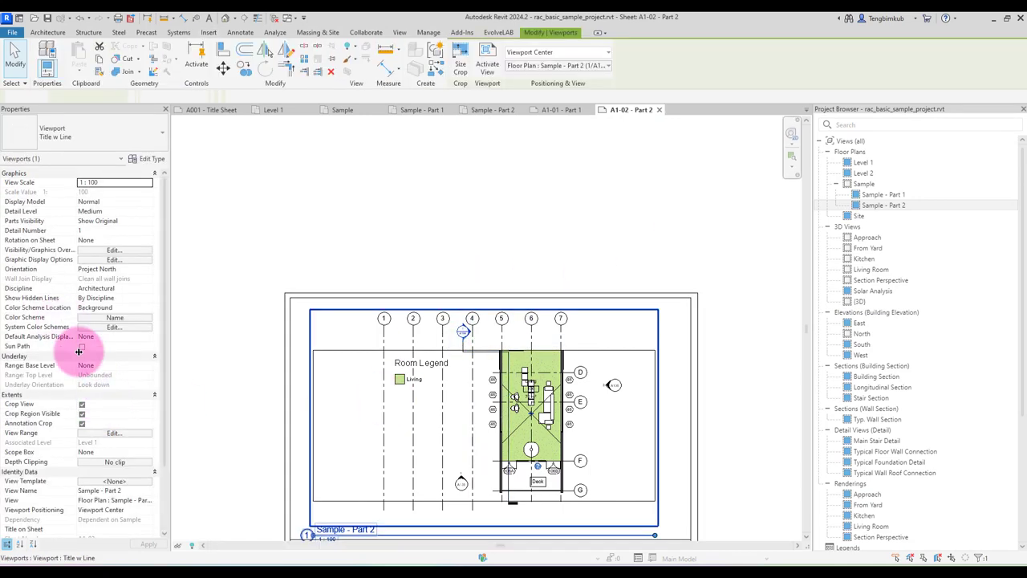
Toggle Annotation Crop off and back on so annotations outside the crop stay hidden
click(82, 423)
click(217, 363)
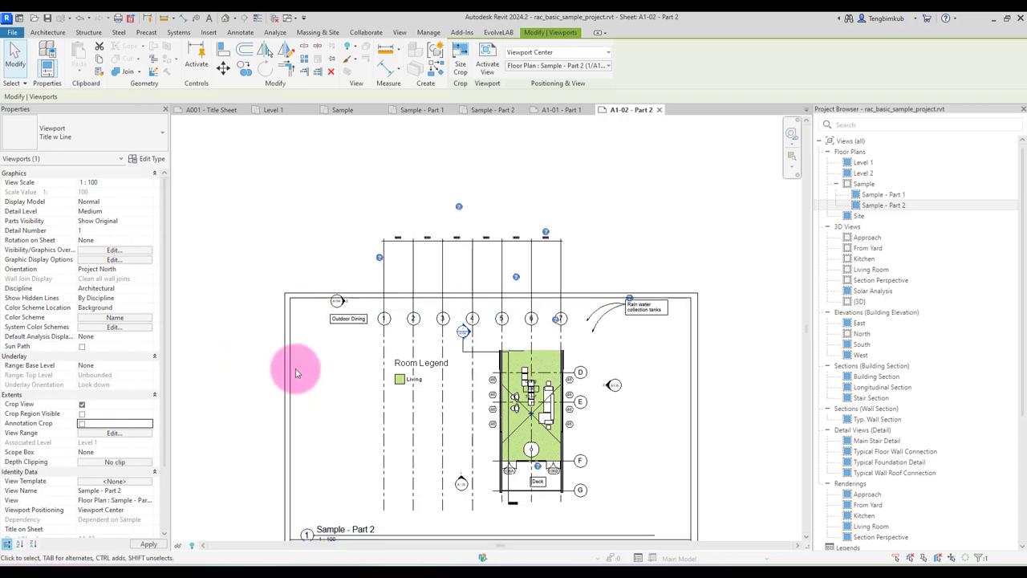
middle_drag(294, 361, 315, 261)
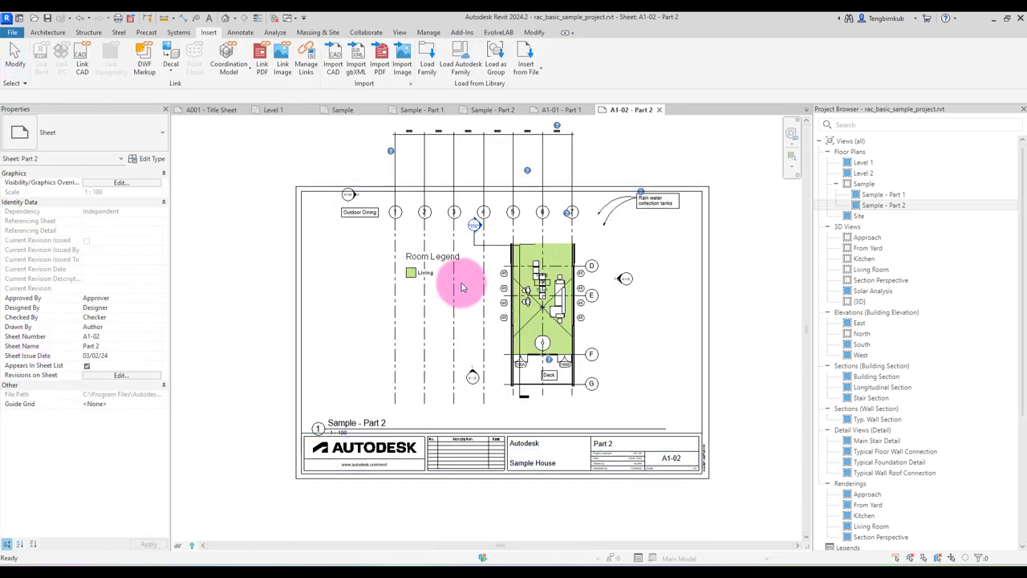
click(471, 256)
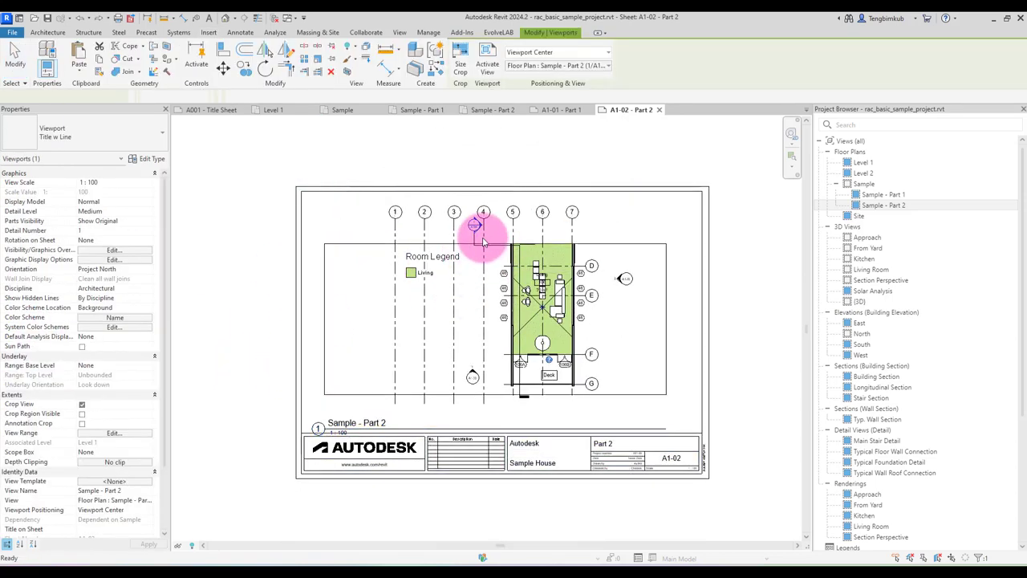
click(619, 229)
click(733, 250)
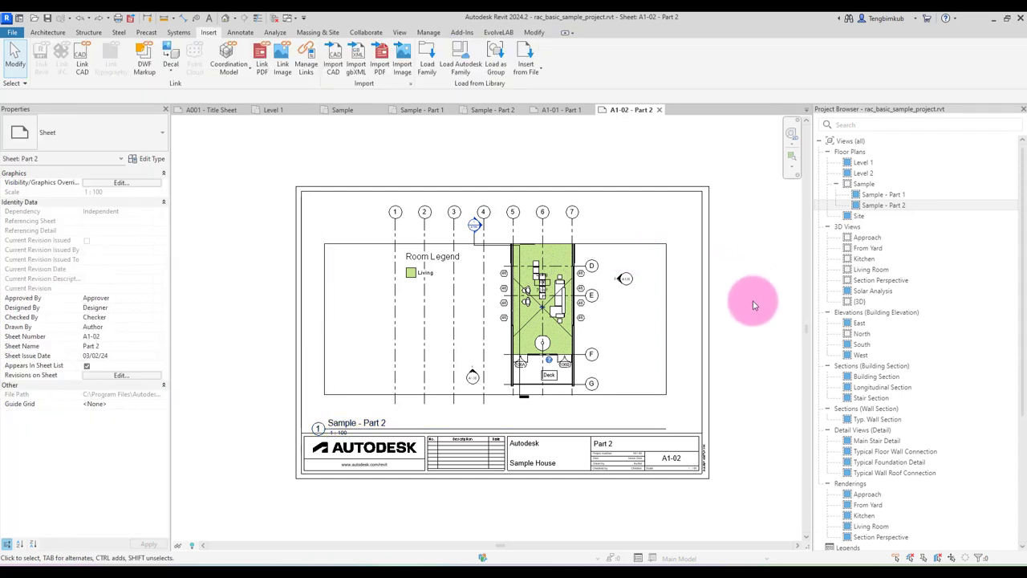
Open the parent Sample floor plan and zoom into it
click(873, 194)
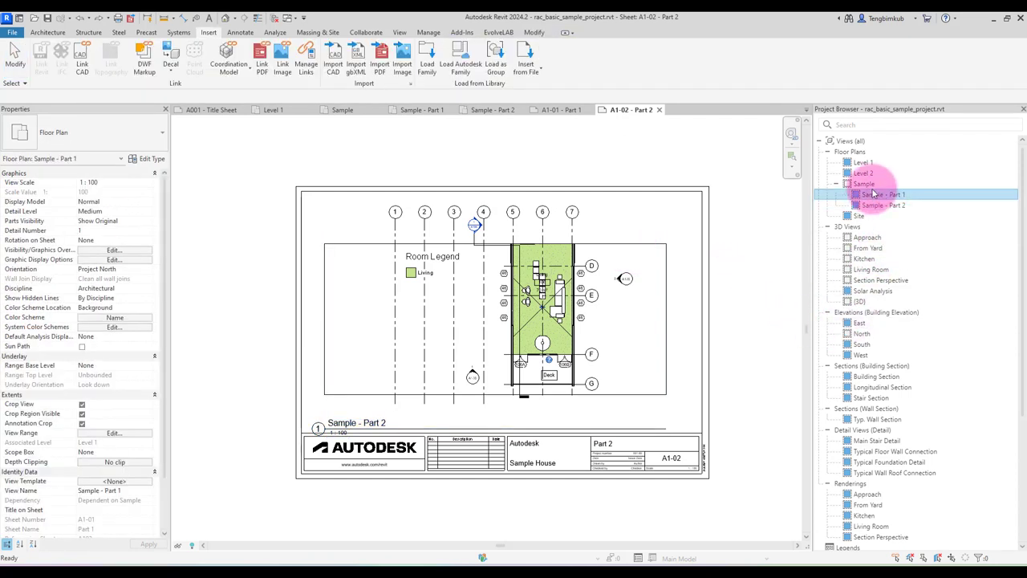
click(866, 185)
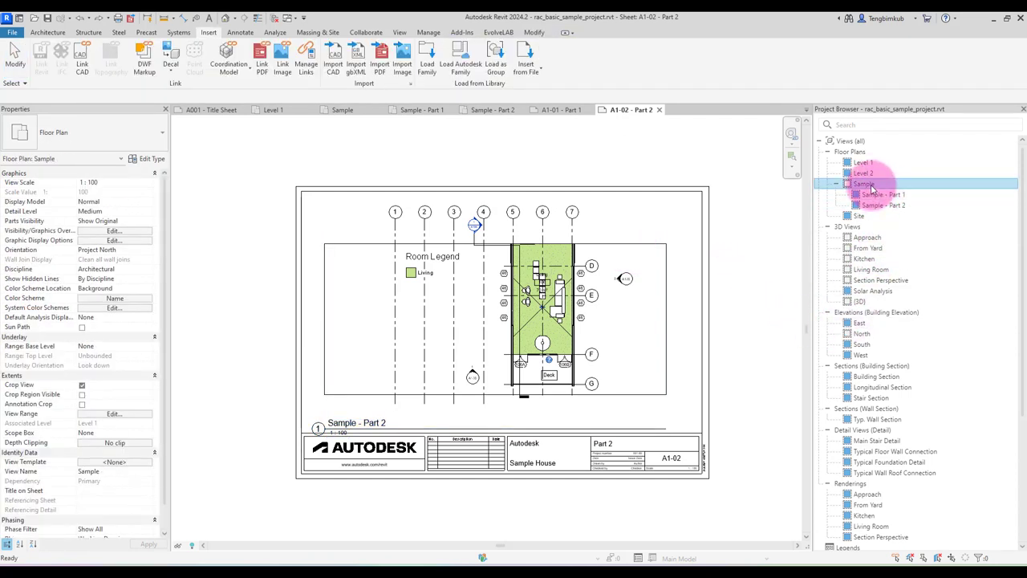
double_click(863, 185)
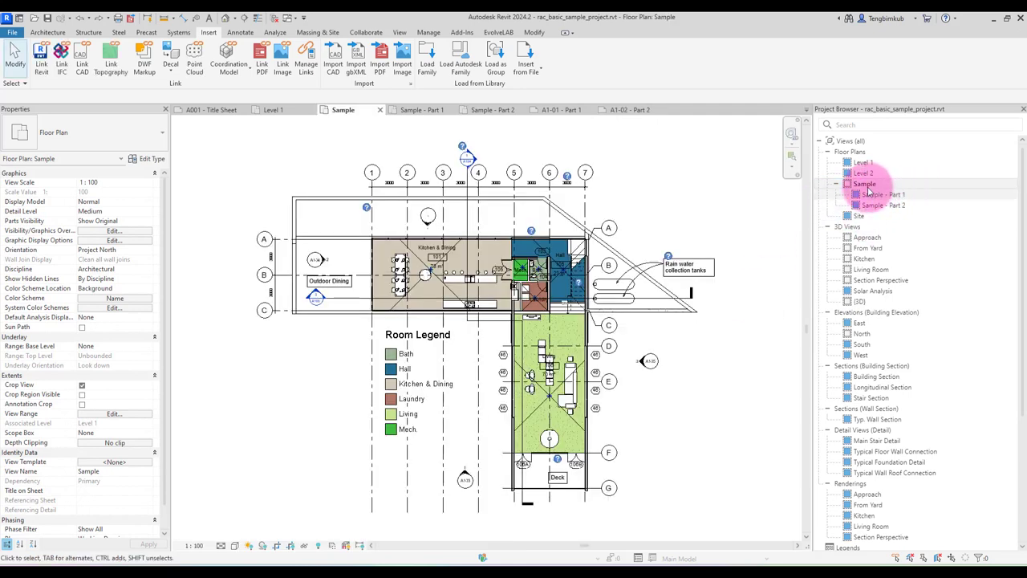
scroll(298, 207, up, 2)
scroll(298, 206, up, 1)
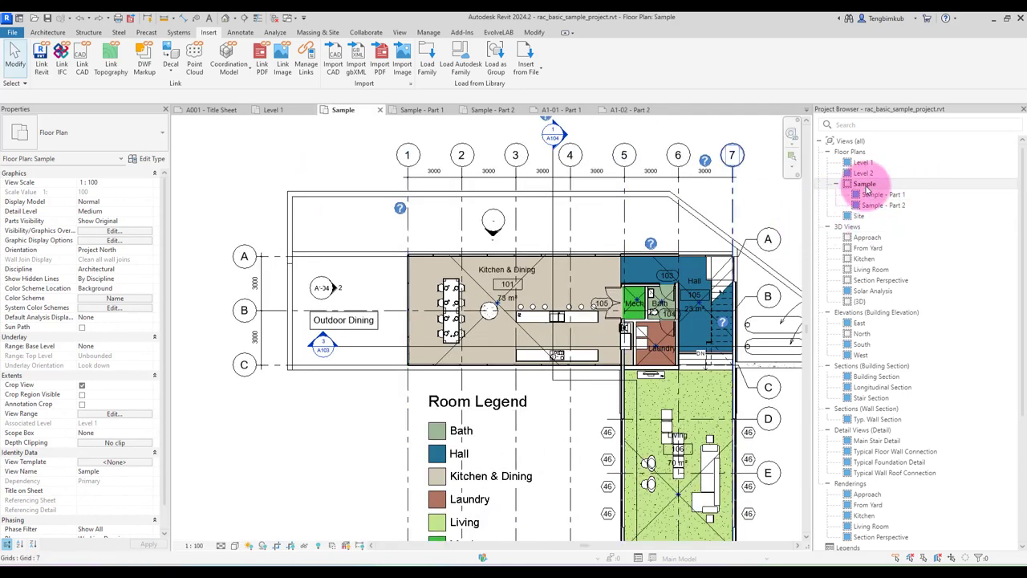
scroll(596, 264, down, 1)
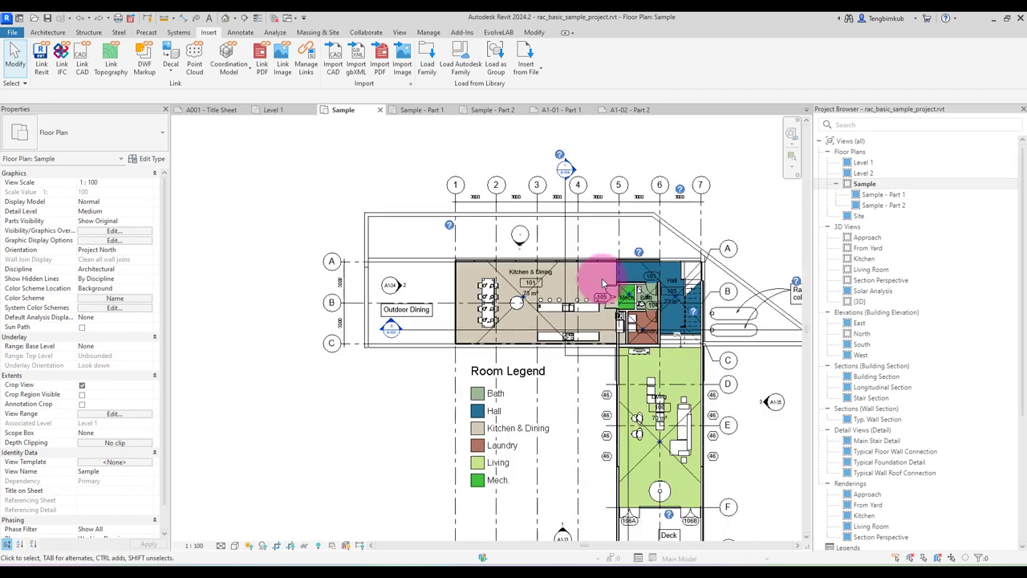
scroll(391, 247, up, 2)
scroll(391, 248, up, 1)
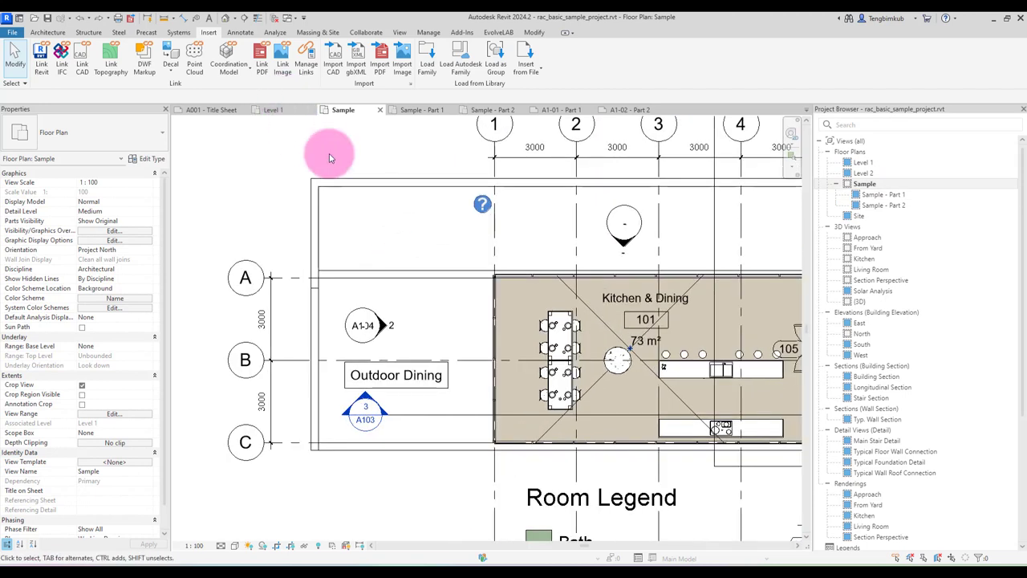
Dismiss the duct accessories warning
key(d)
key(a)
key(Escape)
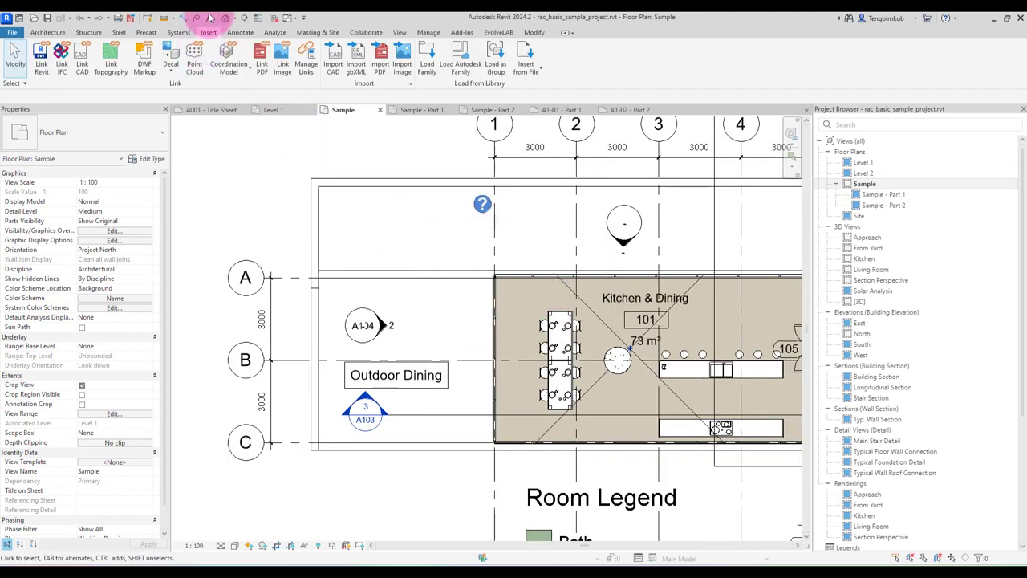
Dimension the dining area from the left wall across the table edges, giving 3150 and 1825
click(184, 18)
scroll(537, 334, up, 3)
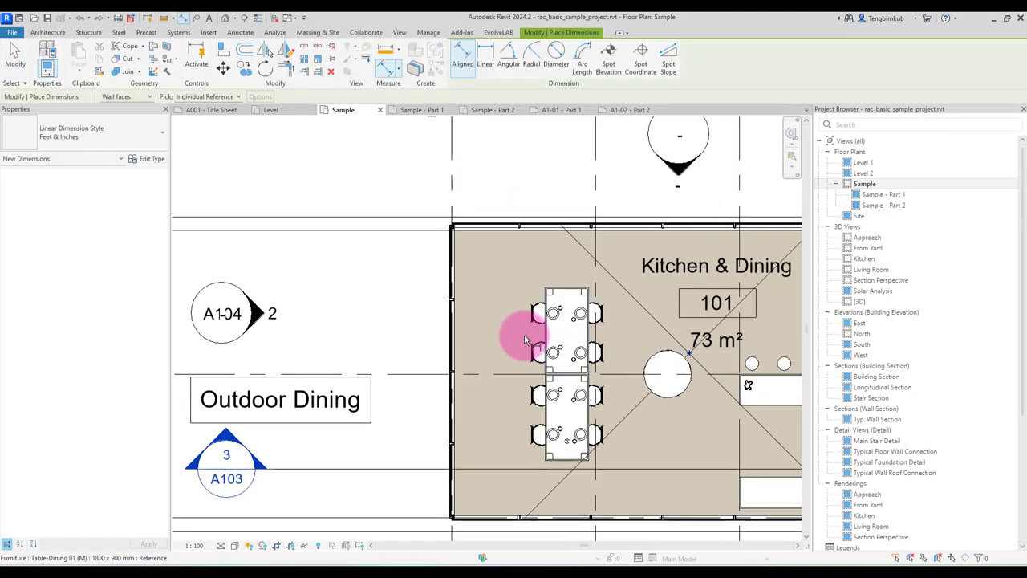
scroll(417, 298, up, 4)
scroll(415, 281, down, 3)
scroll(543, 355, down, 1)
middle_drag(543, 356, 401, 339)
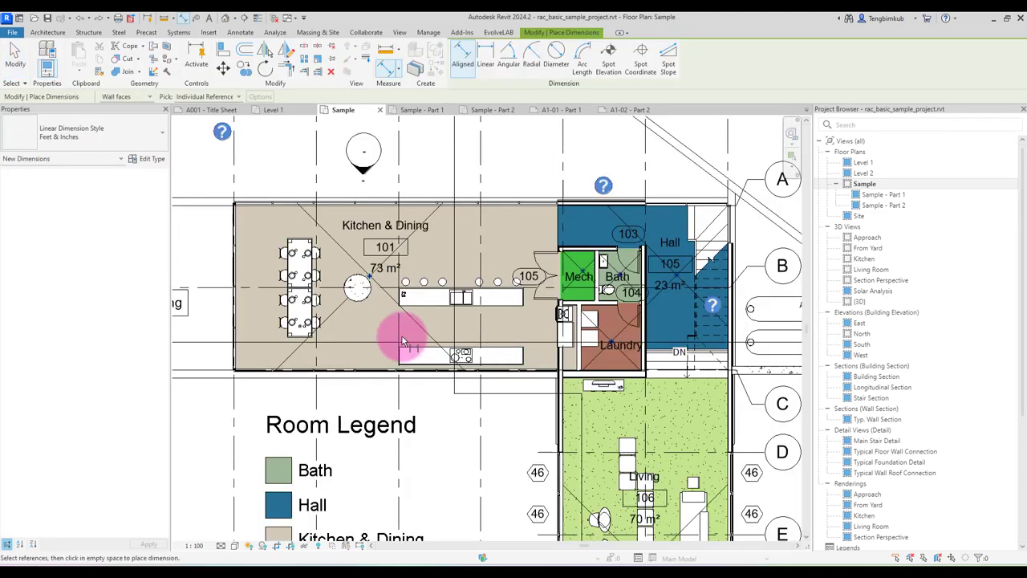
scroll(274, 342, up, 5)
middle_drag(275, 343, 383, 348)
click(318, 371)
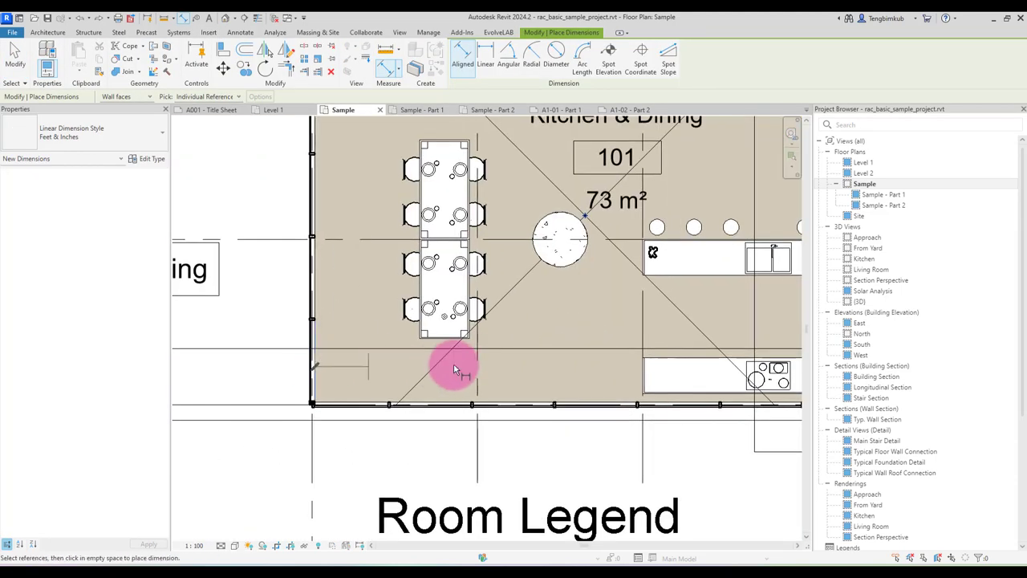
click(440, 335)
click(471, 329)
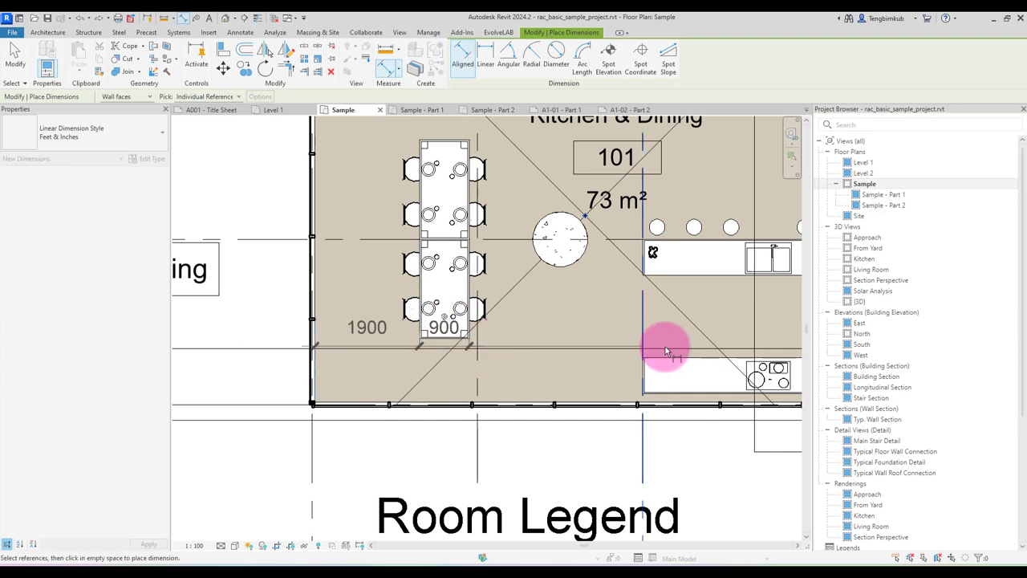
click(639, 353)
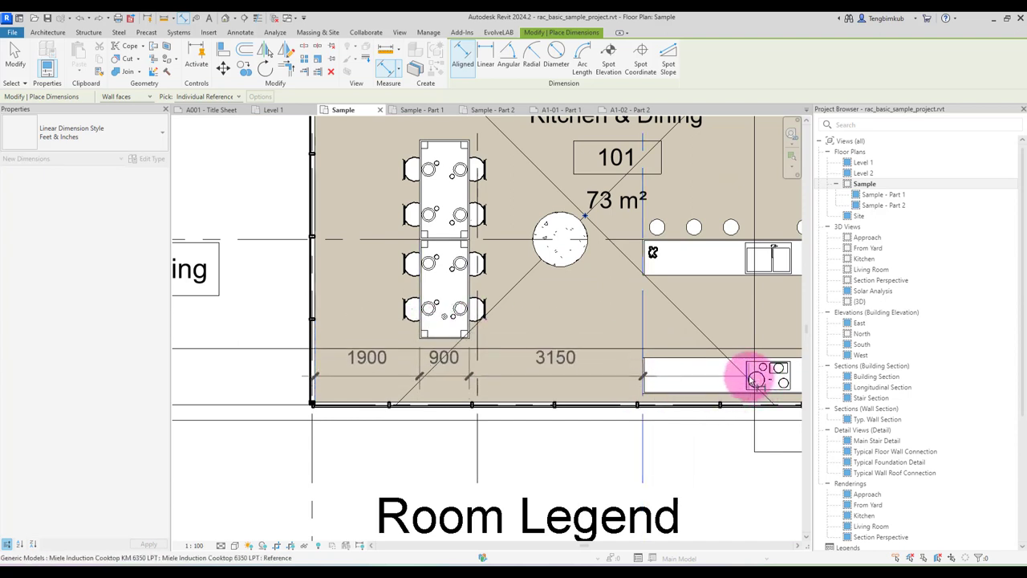
click(745, 376)
scroll(594, 329, down, 1)
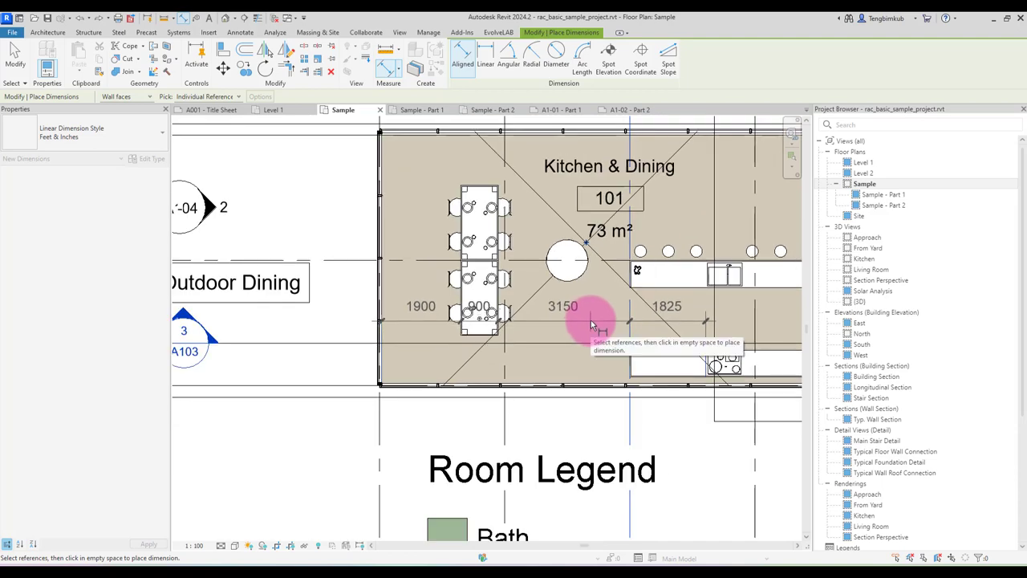
scroll(598, 329, down, 1)
scroll(633, 374, down, 1)
scroll(521, 357, up, 1)
scroll(545, 361, down, 1)
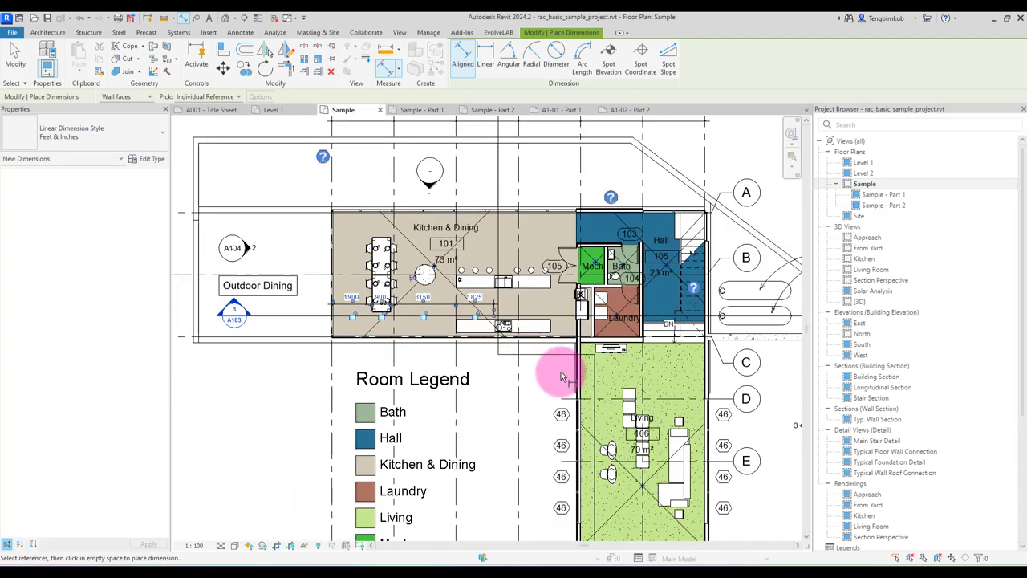
scroll(561, 365, up, 1)
scroll(545, 353, down, 1)
key(Escape)
key(Escape)
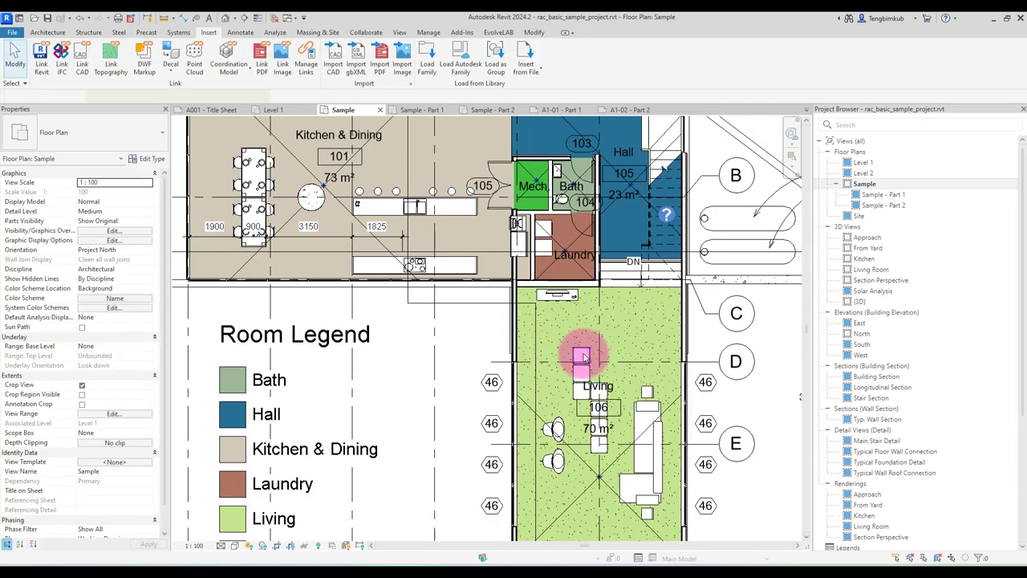
Add a Living room dimension string from the ottoman to grid E reading 530, 770, 692, 1538
click(584, 359)
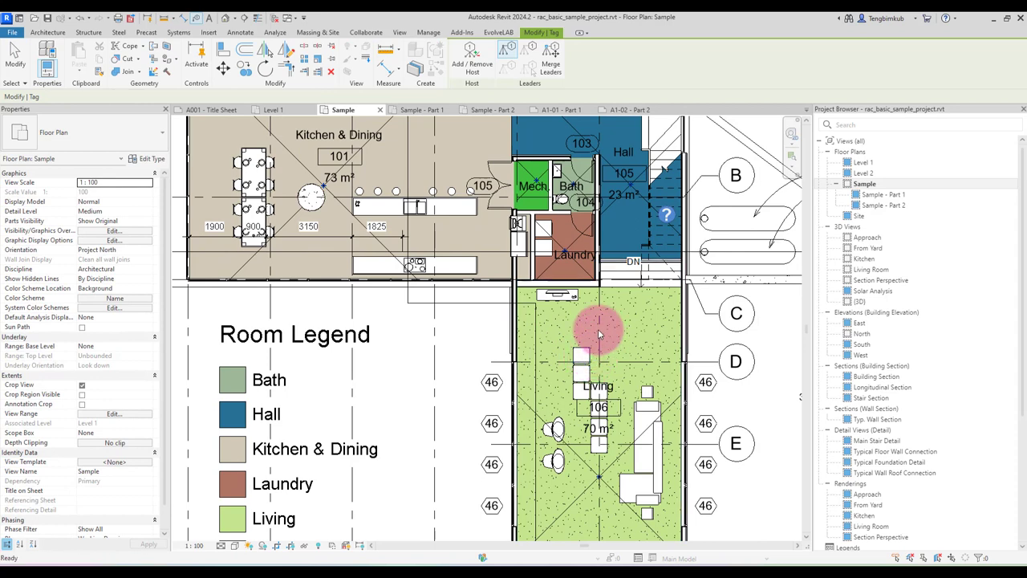
click(598, 333)
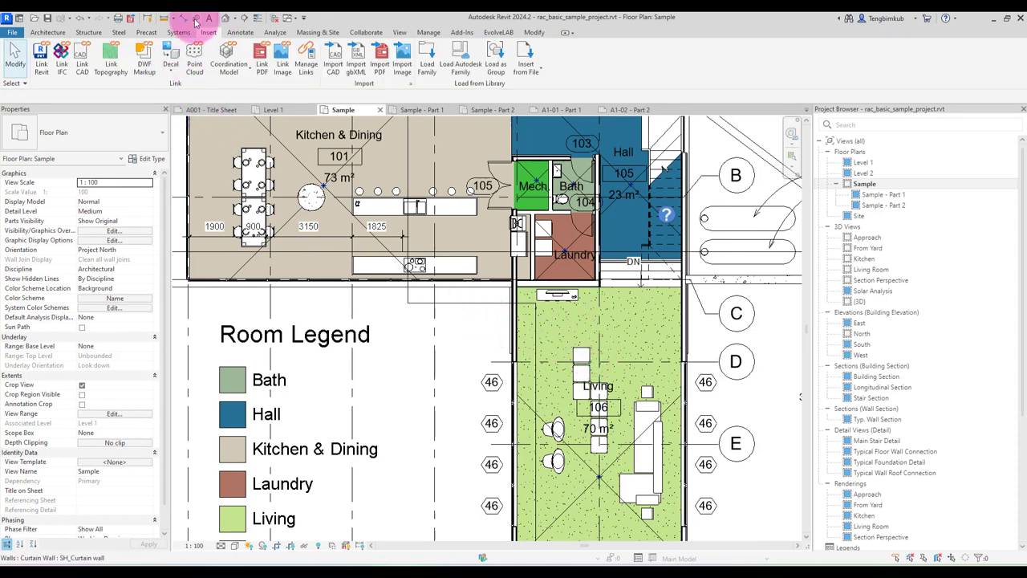
click(183, 20)
scroll(590, 384, up, 2)
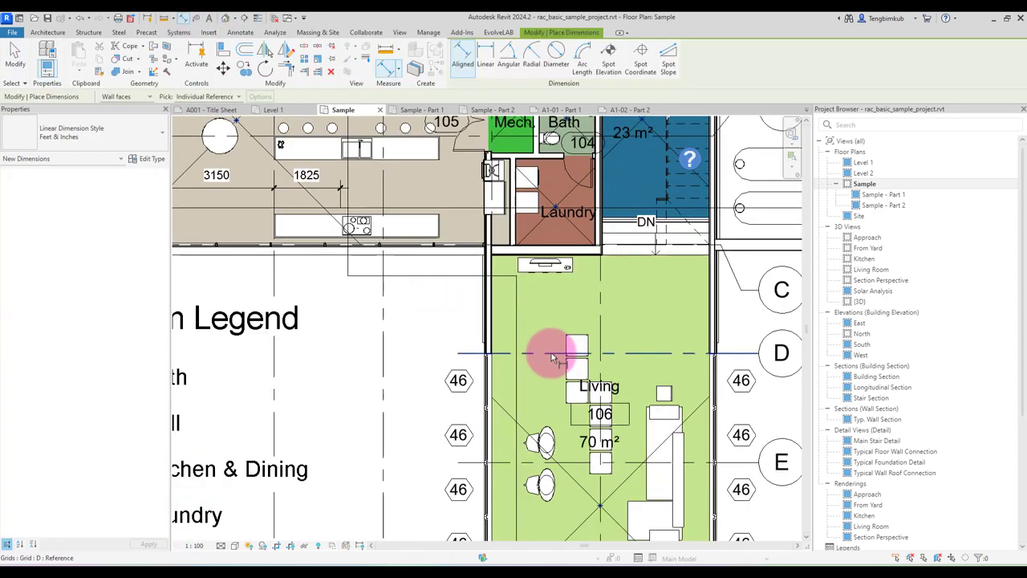
click(560, 354)
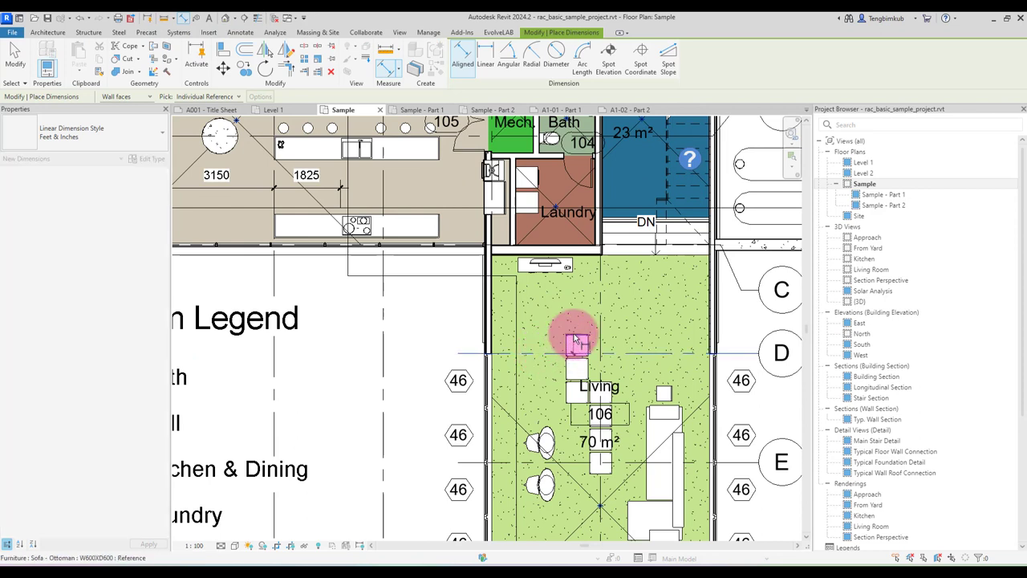
click(578, 387)
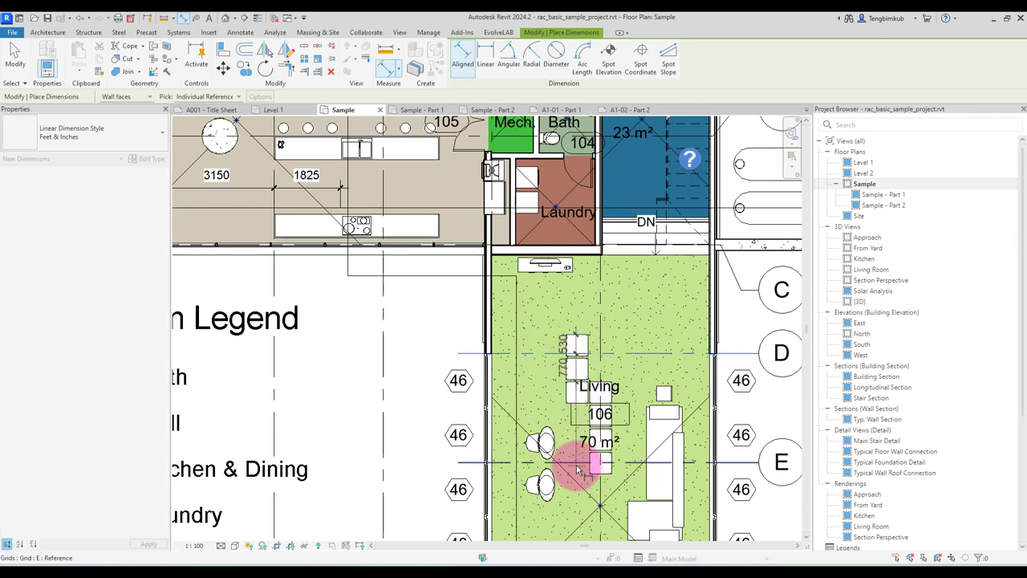
click(576, 466)
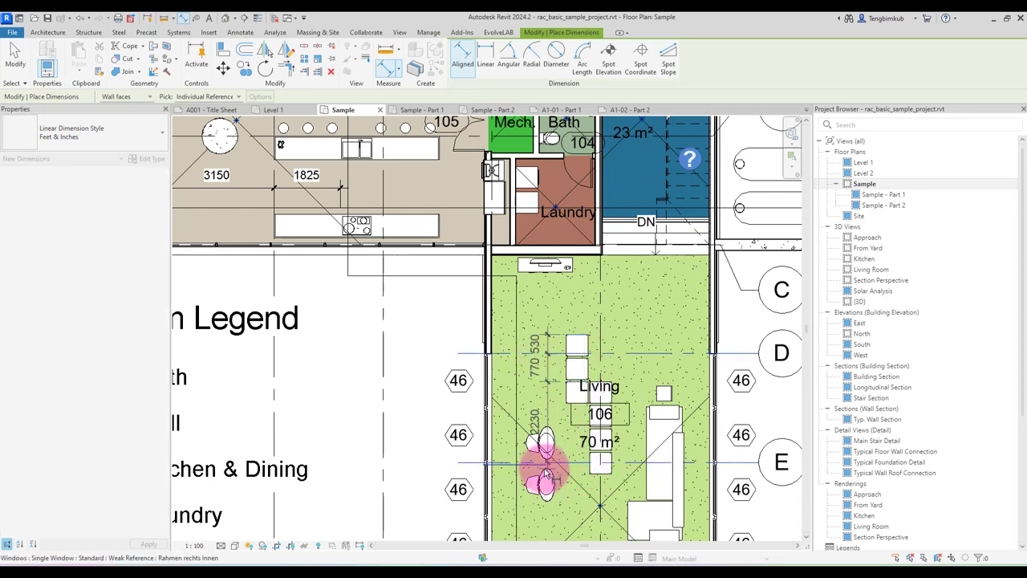
click(648, 411)
click(540, 395)
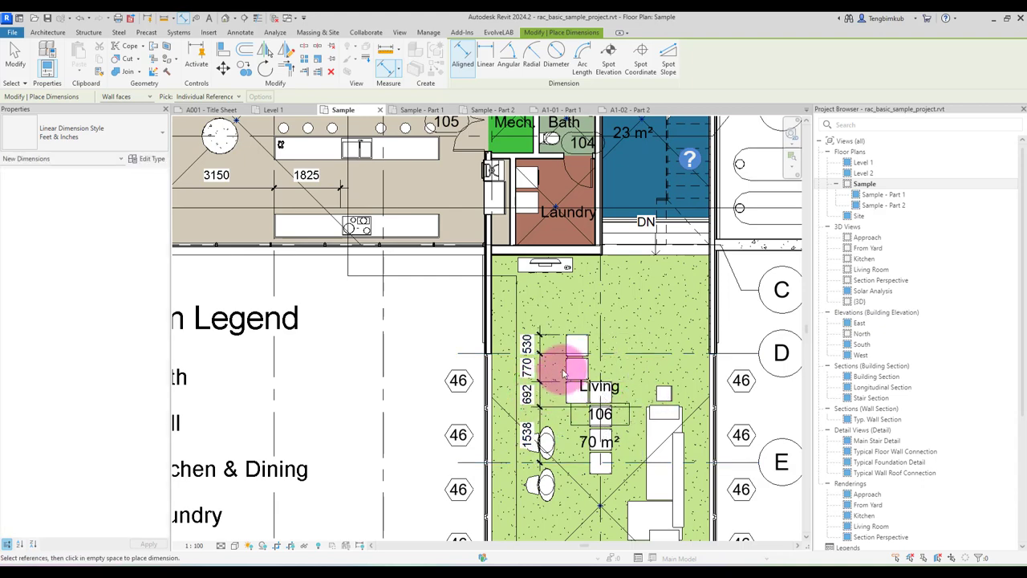
key(Escape)
scroll(649, 367, down, 2)
scroll(653, 394, down, 2)
scroll(452, 268, down, 2)
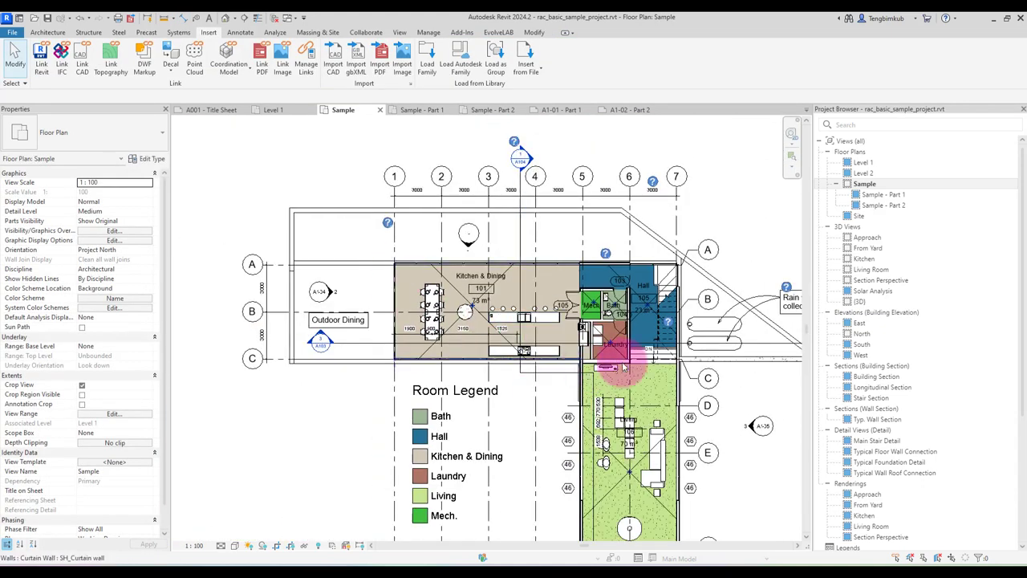
Close the Sample - Part 1 and Sample - Part 2 views
middle_drag(618, 353, 572, 336)
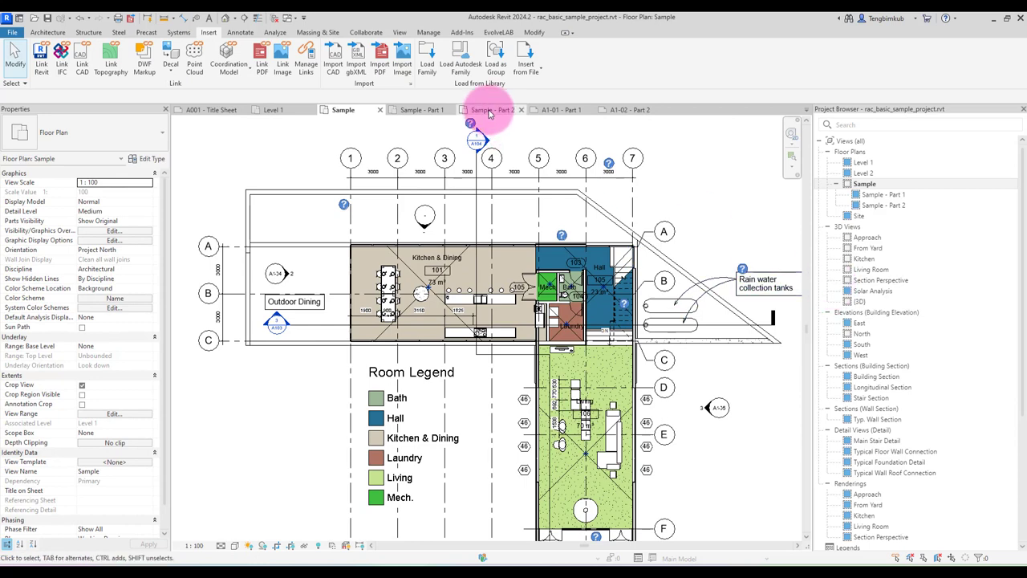
click(451, 110)
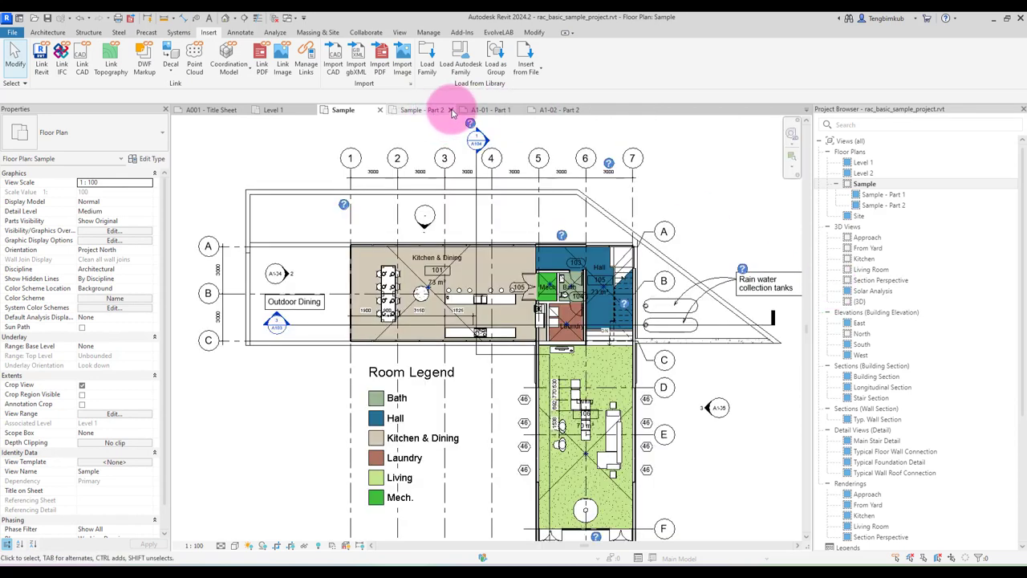
click(430, 115)
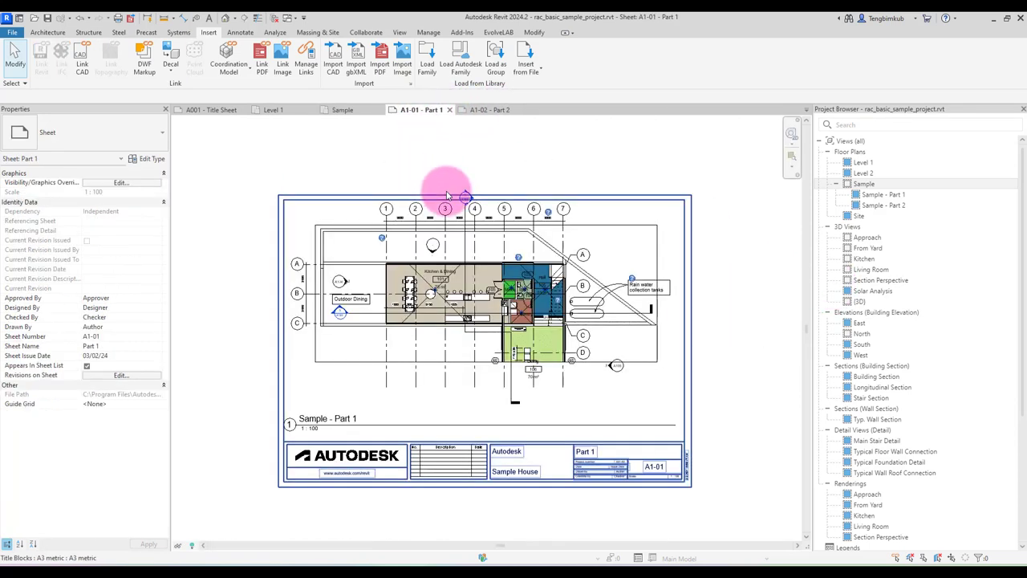
scroll(479, 335, up, 5)
scroll(665, 447, up, 1)
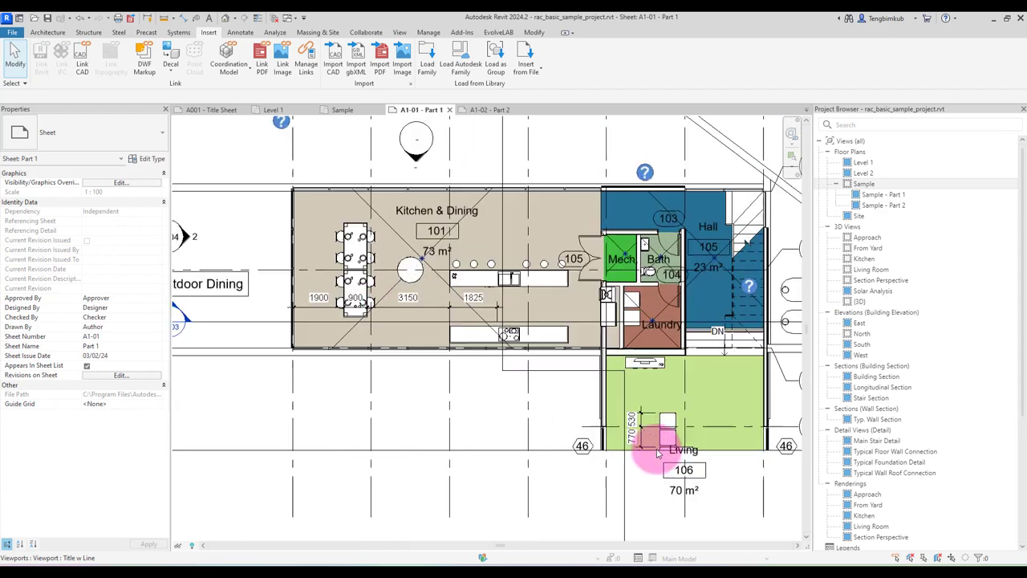
scroll(630, 411, up, 3)
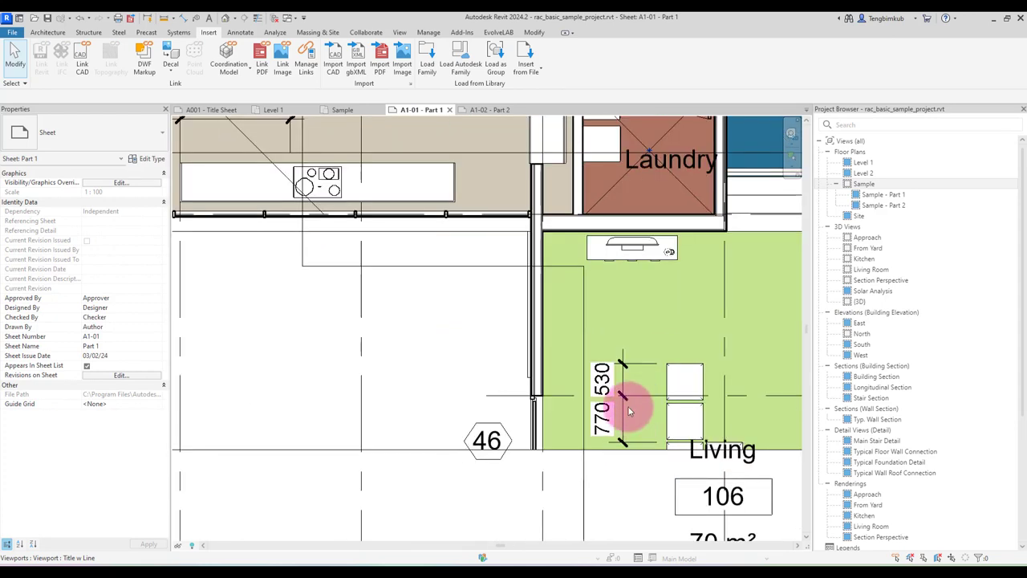
Check sheets A1-02 - Part 2 and A1-01 - Part 1 for the new dimensions
click(495, 111)
scroll(470, 321, up, 2)
scroll(489, 268, up, 2)
scroll(516, 268, up, 1)
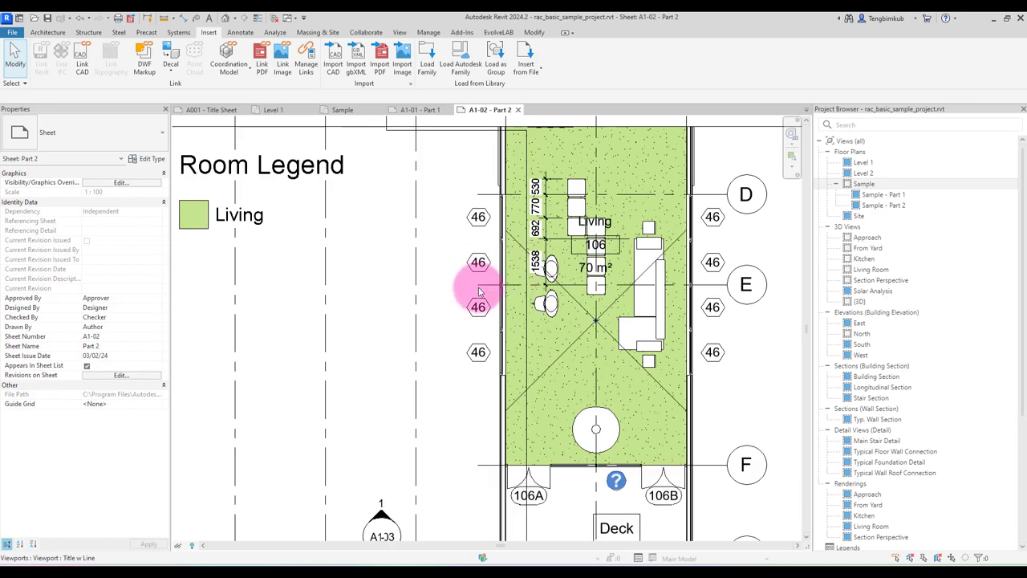
scroll(478, 285, down, 2)
scroll(486, 313, down, 1)
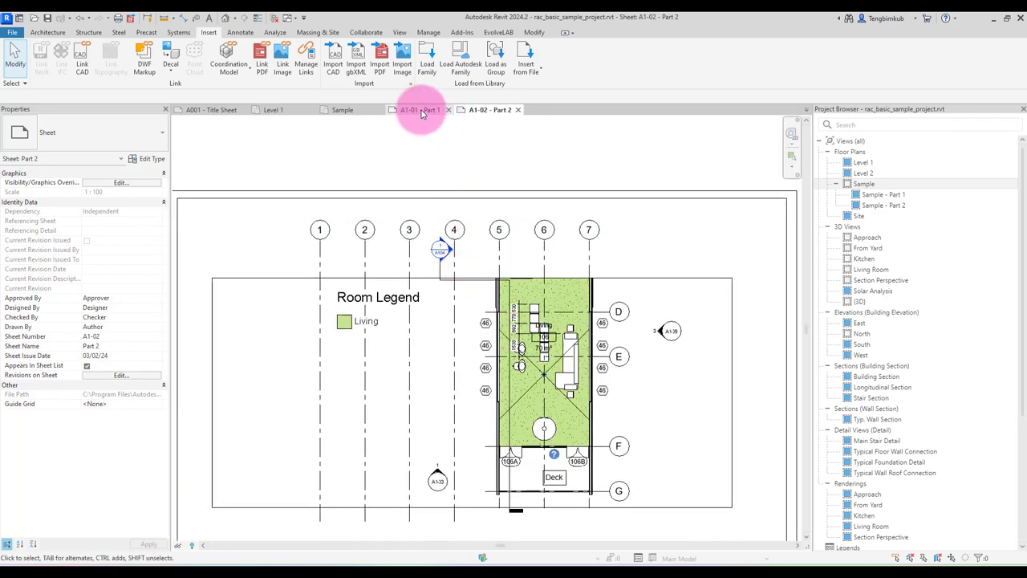
click(423, 112)
scroll(474, 268, down, 1)
scroll(497, 337, down, 1)
scroll(514, 389, down, 1)
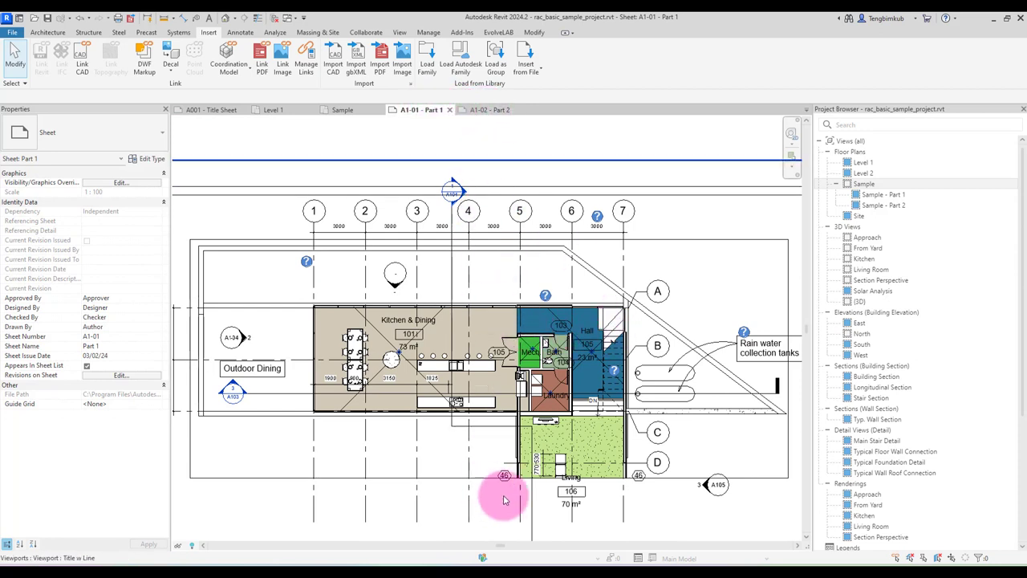
On the Sample plan, move the upper-left and upper-right 46 window tags inside the Living room walls
click(356, 113)
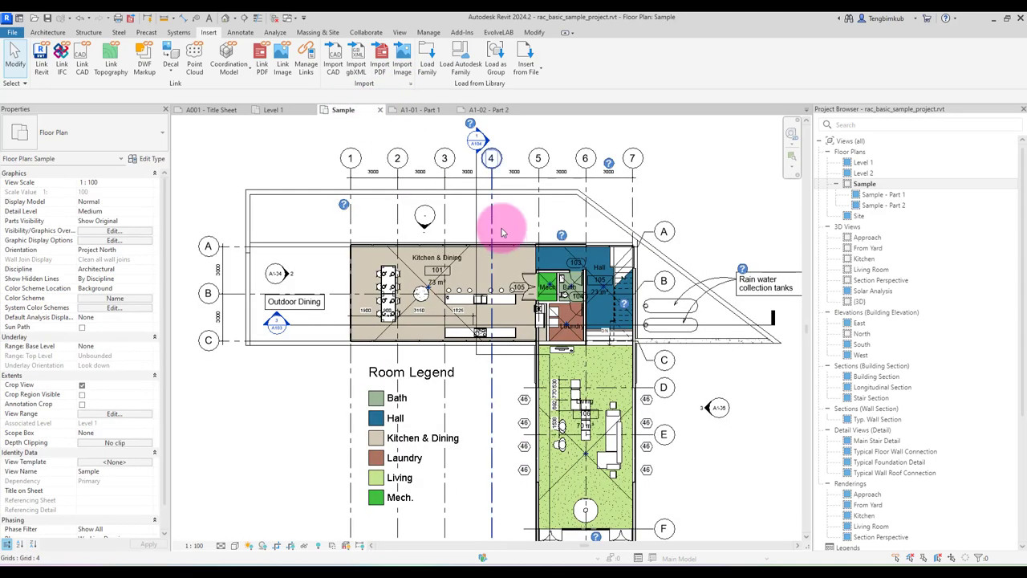
scroll(447, 230, up, 2)
scroll(434, 241, up, 2)
scroll(434, 241, up, 1)
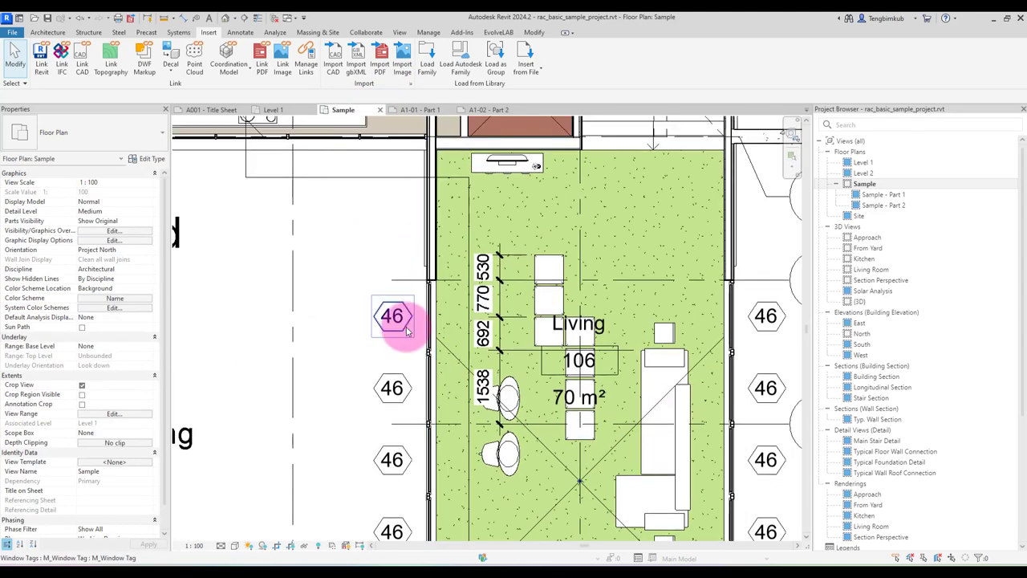
click(418, 331)
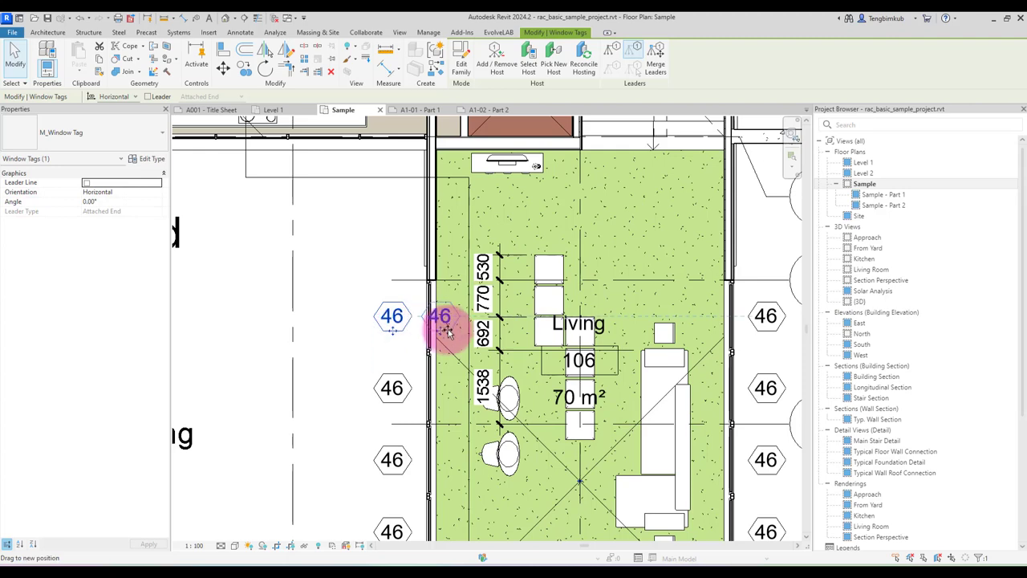
drag(391, 337, 451, 337)
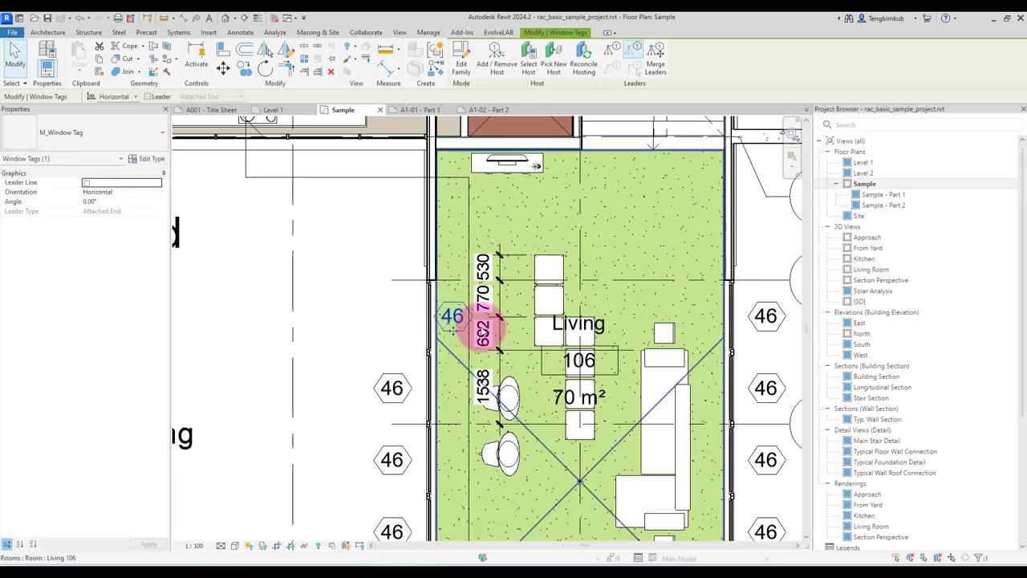
key(Escape)
click(765, 325)
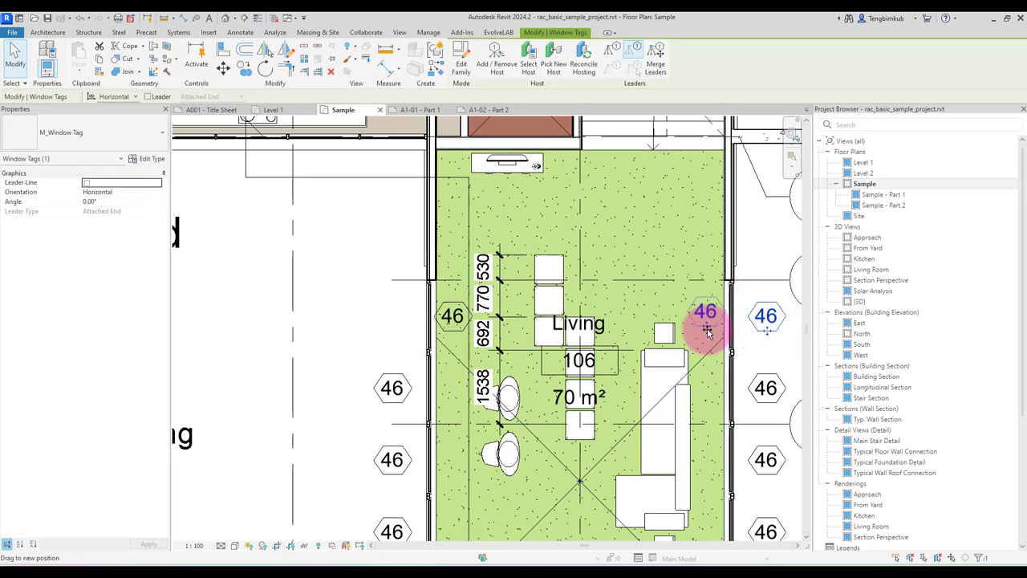
drag(706, 331, 705, 329)
key(Escape)
On sheet A1-02 - Part 2, move the Sample - Part 2 viewport title up beneath the plan
click(423, 109)
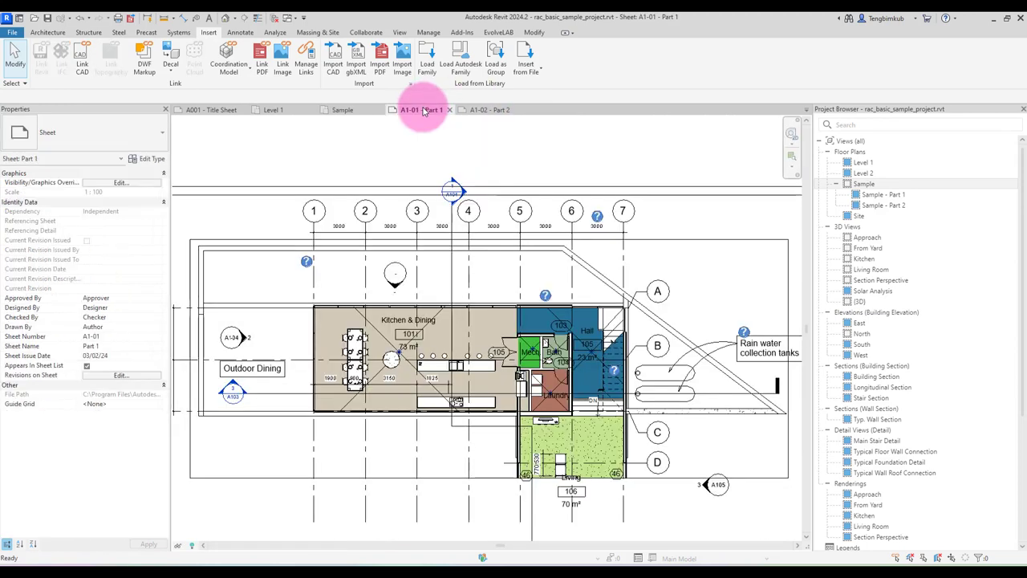
scroll(554, 484, up, 5)
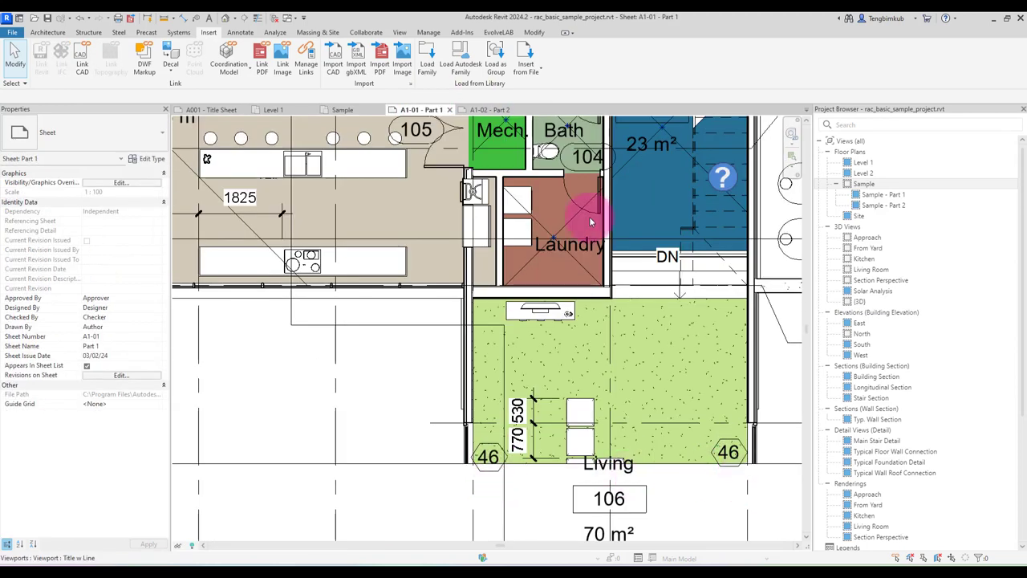
click(490, 112)
scroll(539, 337, up, 2)
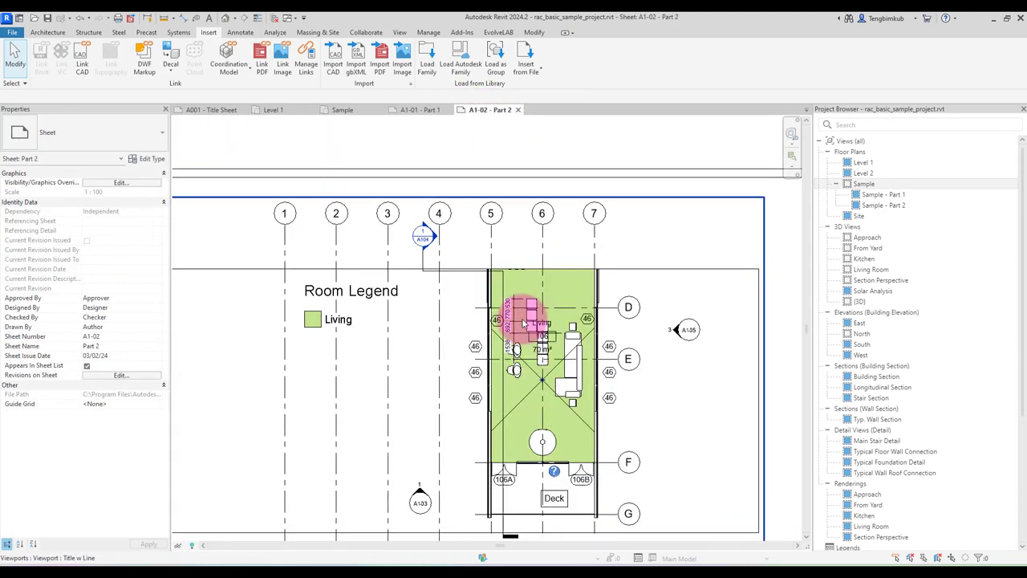
scroll(541, 335, up, 2)
scroll(540, 335, down, 2)
scroll(543, 324, down, 2)
scroll(544, 341, down, 2)
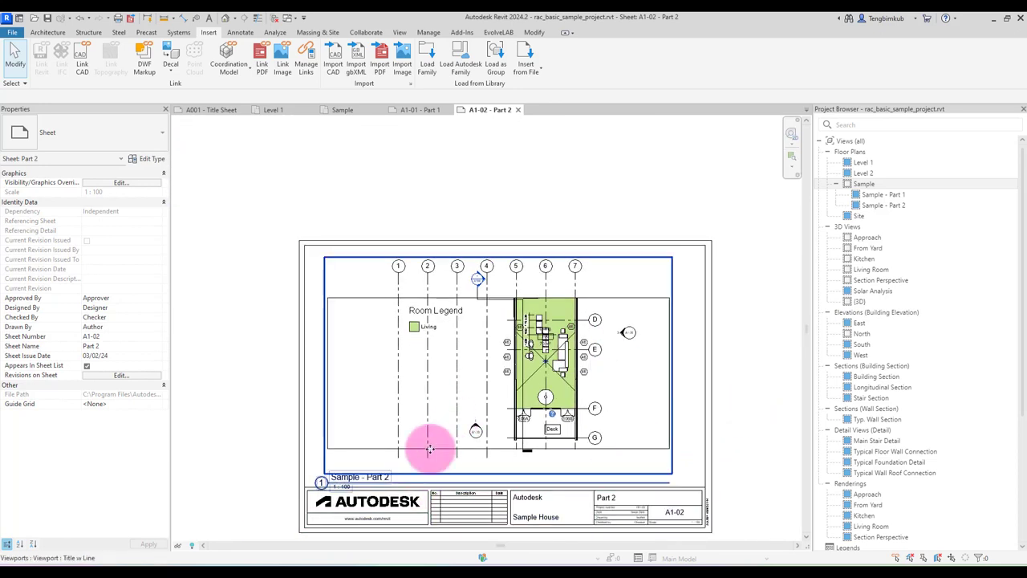
click(390, 470)
drag(353, 478, 367, 470)
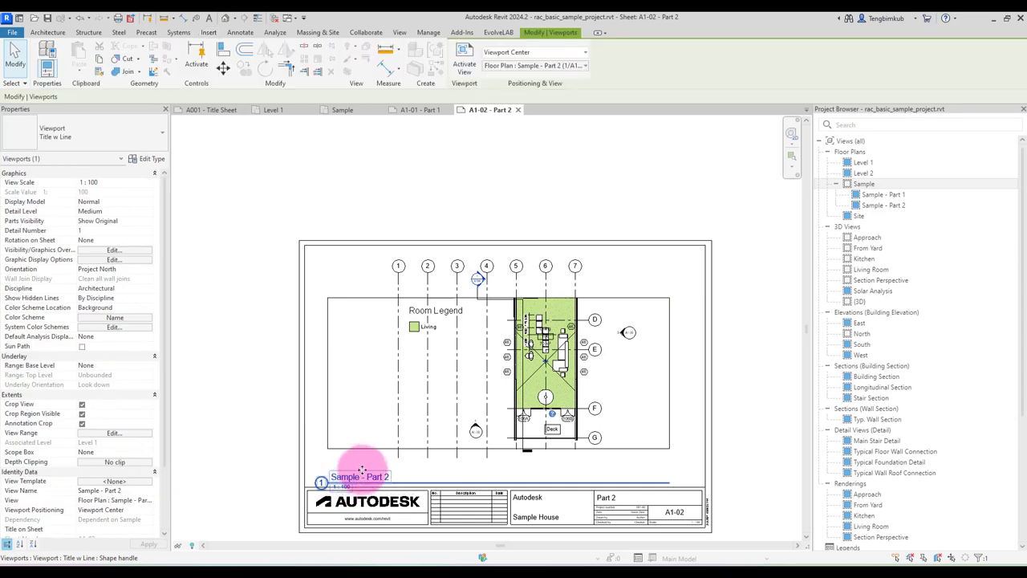
click(752, 444)
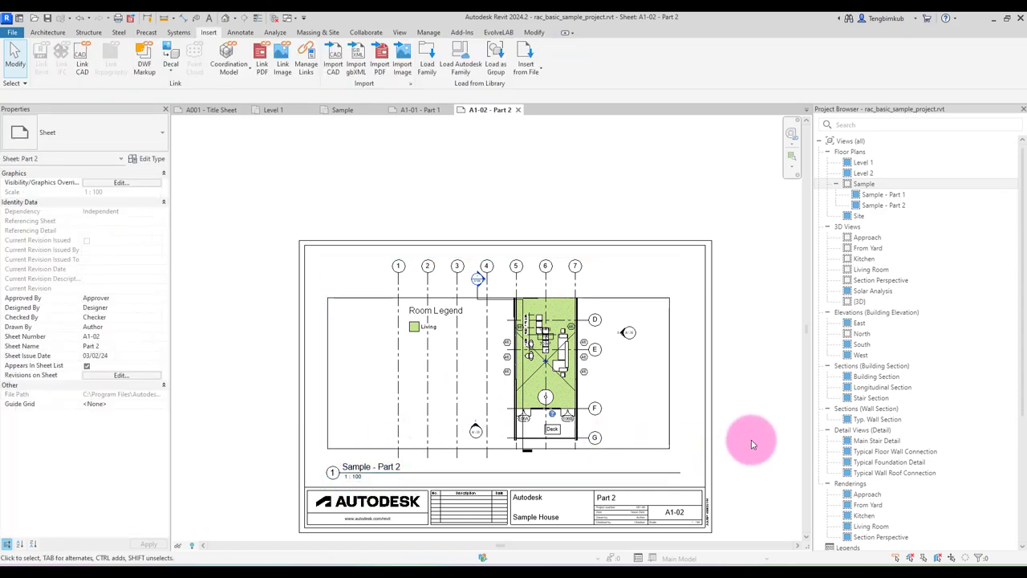